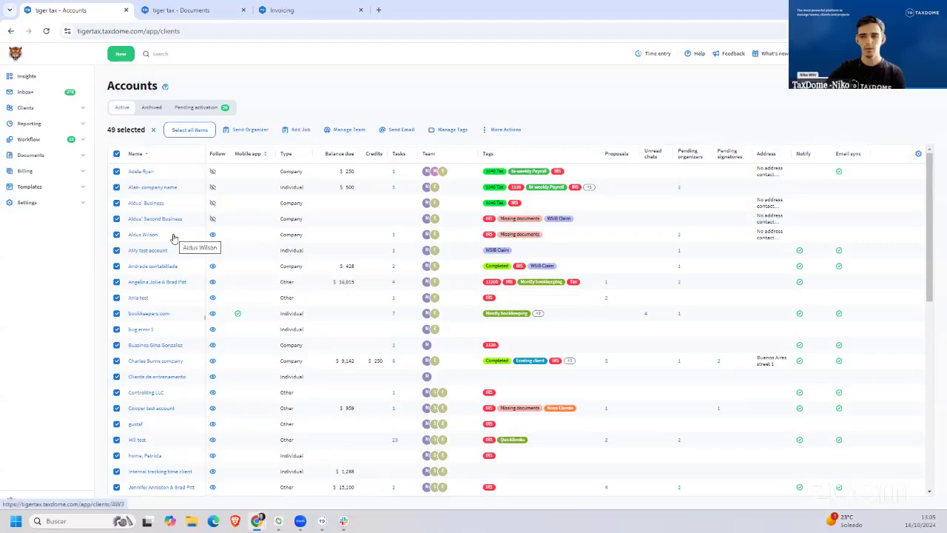
Step: Clear the selection of all accounts in the active accounts list
{"action": "left_click", "coordinate": [153, 131]}
{"action": "left_click", "coordinate": [176, 133]}
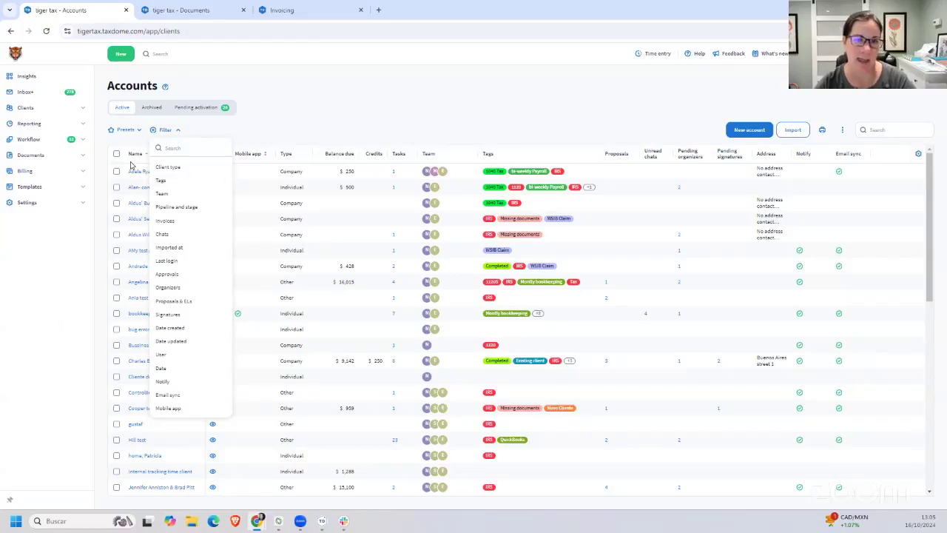
{"action": "left_click", "coordinate": [187, 209]}
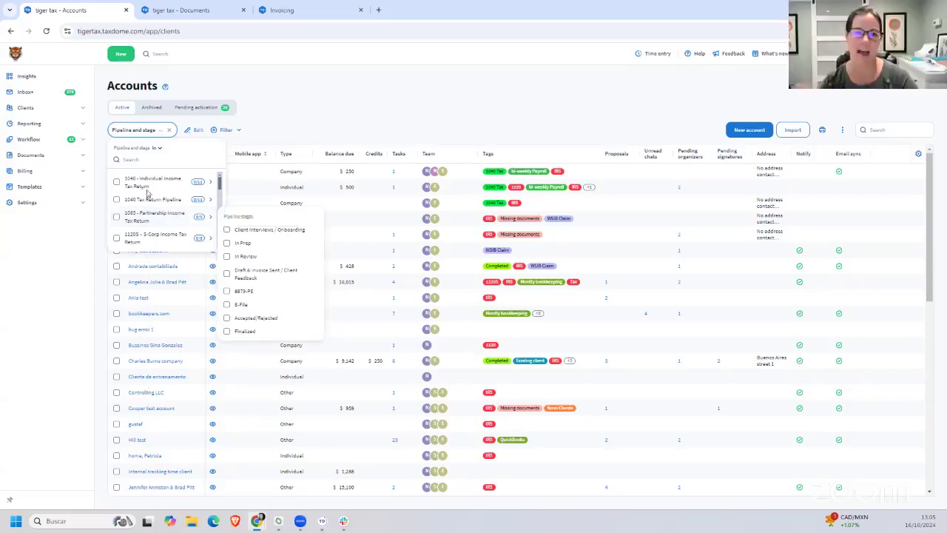
{"action": "mouse_move", "coordinate": [143, 190]}
{"action": "left_click", "coordinate": [334, 111]}
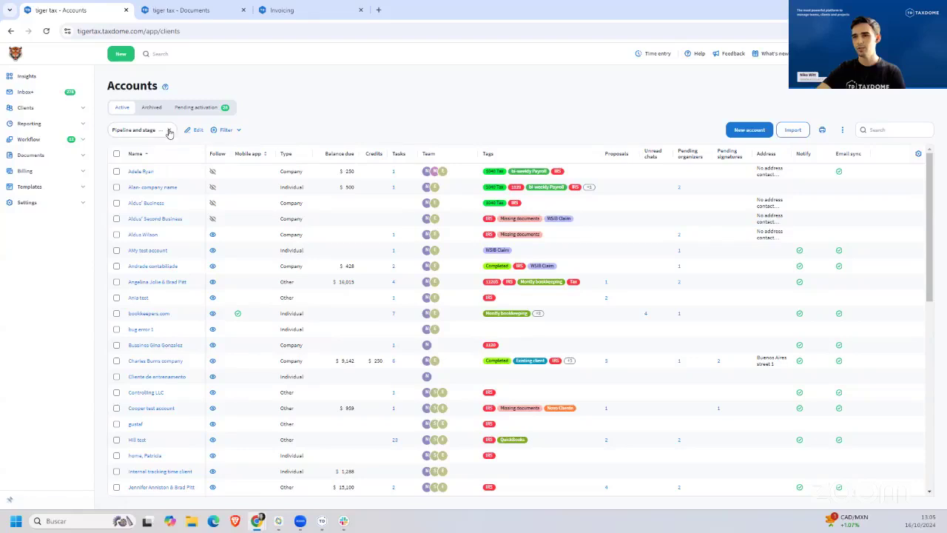
{"action": "left_click", "coordinate": [170, 132]}
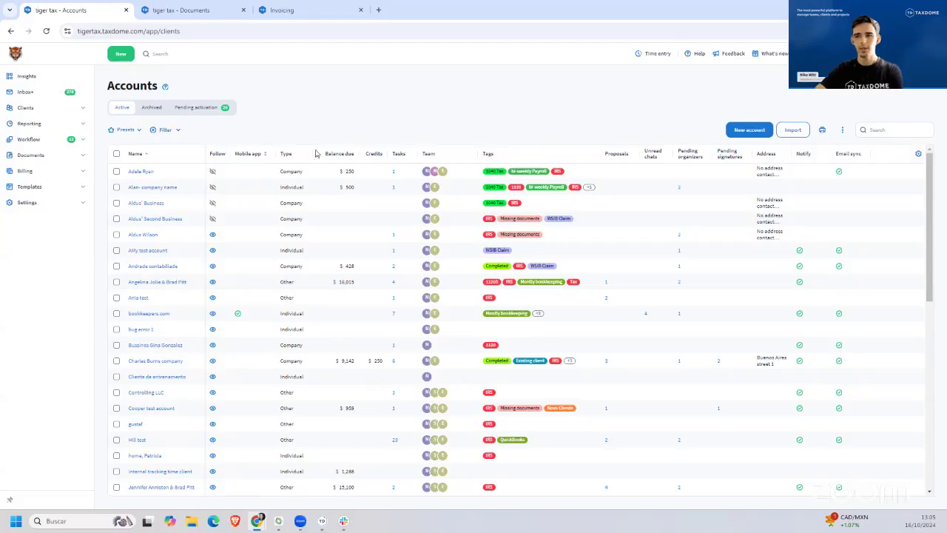
Step: Filter the accounts by pipeline and stage to the Information gathering stage of the 1040 - Individual Income Tax Return pipeline
{"action": "left_click", "coordinate": [179, 131]}
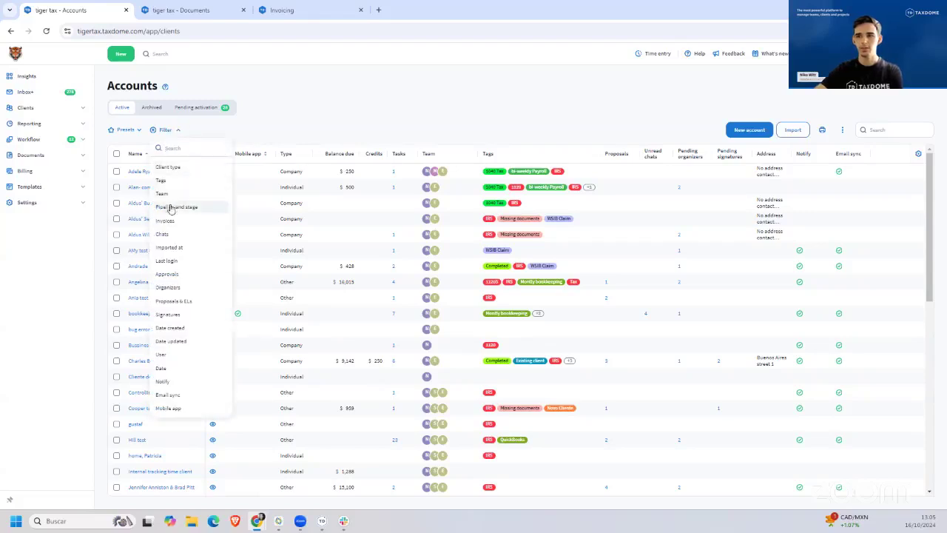
{"action": "left_click", "coordinate": [186, 206]}
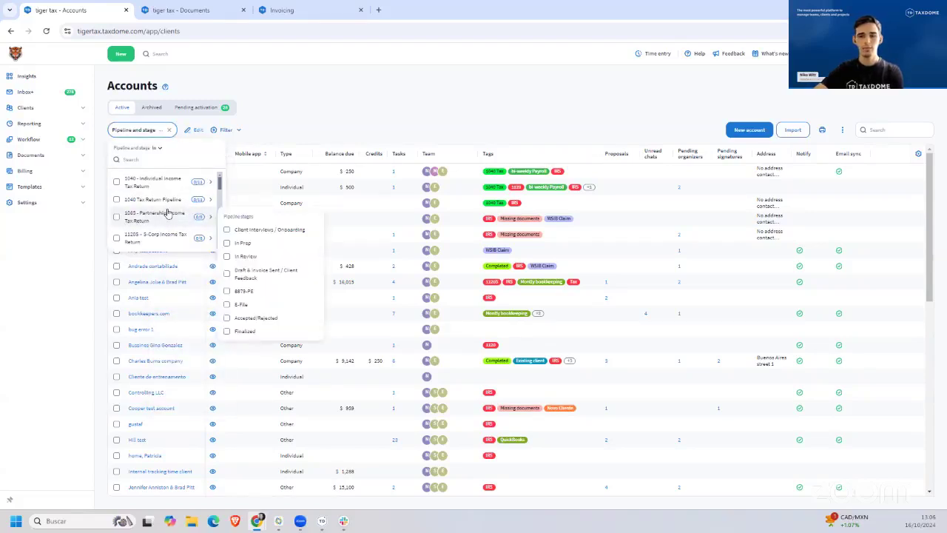
{"action": "mouse_move", "coordinate": [148, 183]}
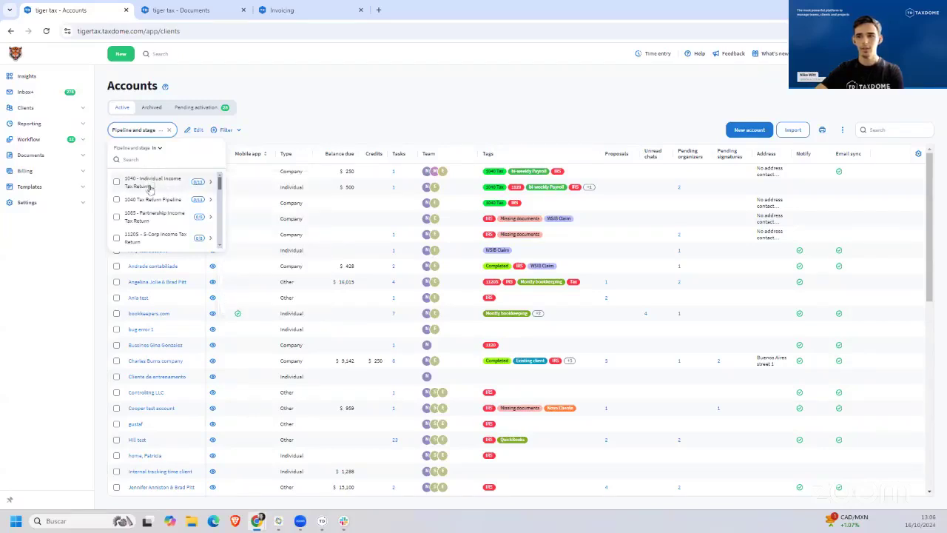
{"action": "mouse_move", "coordinate": [189, 190]}
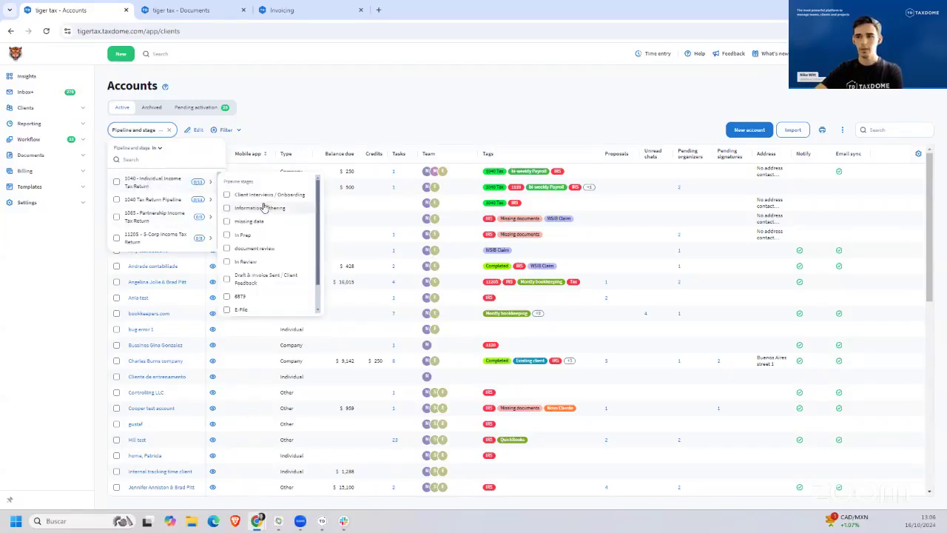
{"action": "scroll", "coordinate": [265, 221], "scroll_direction": "down", "scroll_amount": 2}
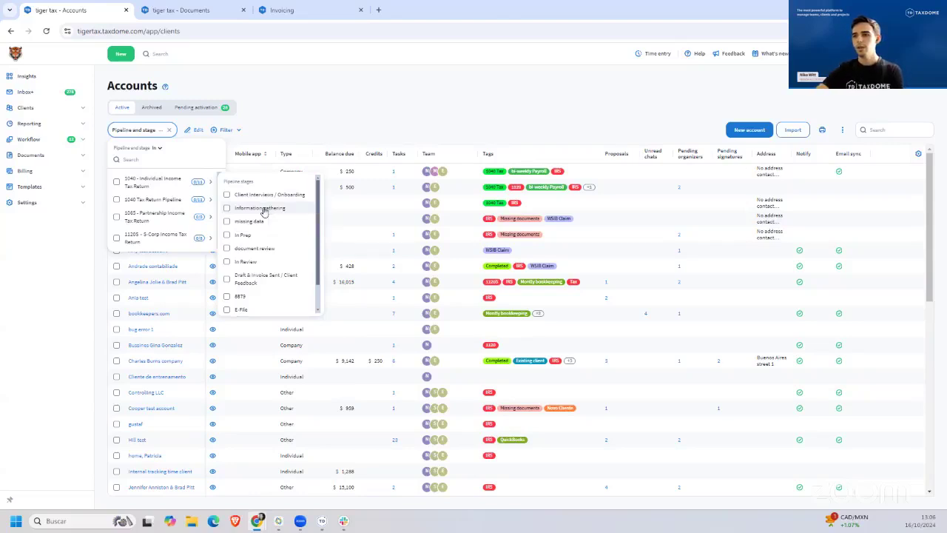
{"action": "left_click", "coordinate": [262, 210]}
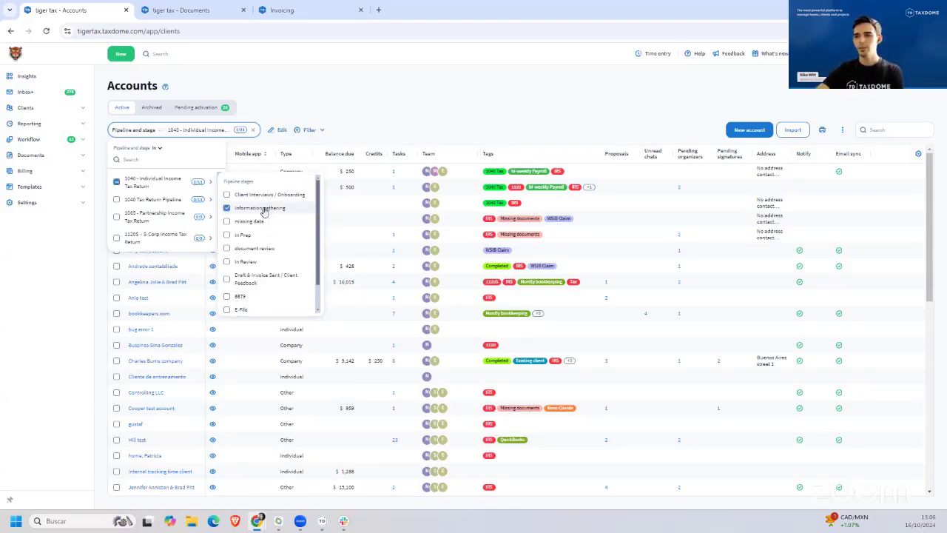
{"action": "left_click", "coordinate": [378, 103]}
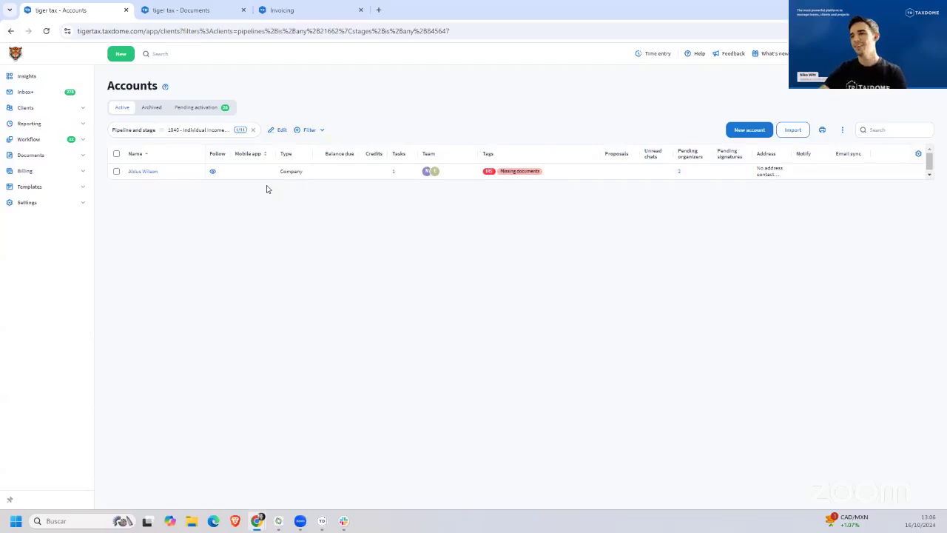
Step: Draft an email to the filtered account with the Account name shortcode in the subject, and discard the draft
{"action": "left_click", "coordinate": [116, 154]}
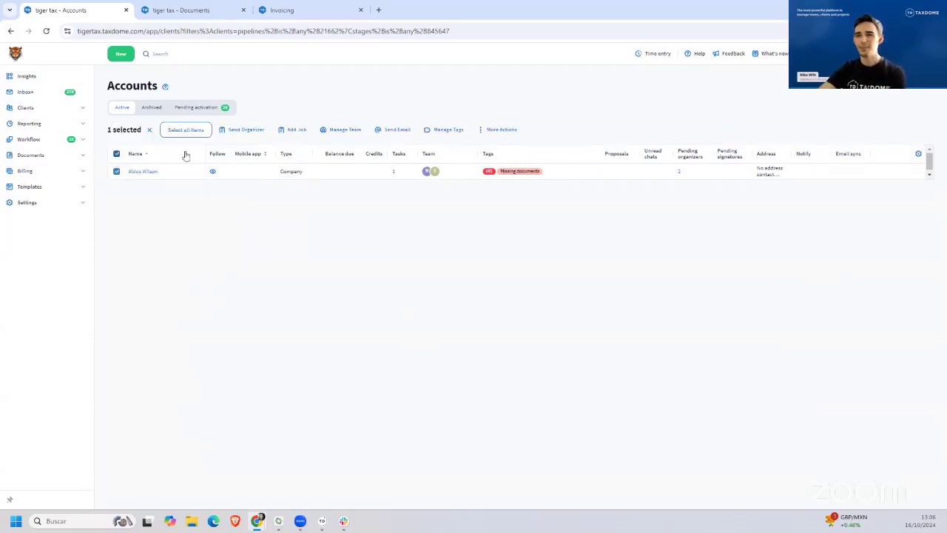
{"action": "left_click", "coordinate": [395, 130]}
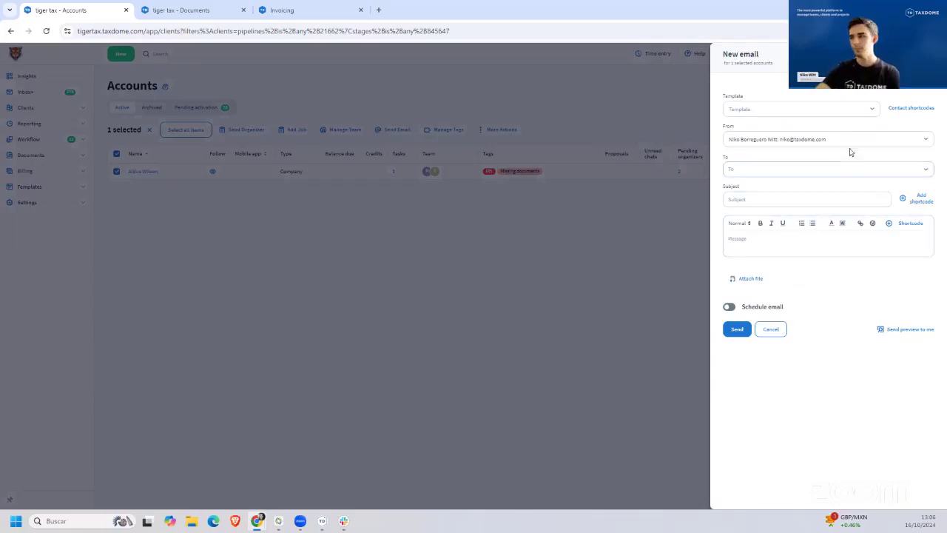
{"action": "left_click", "coordinate": [919, 200]}
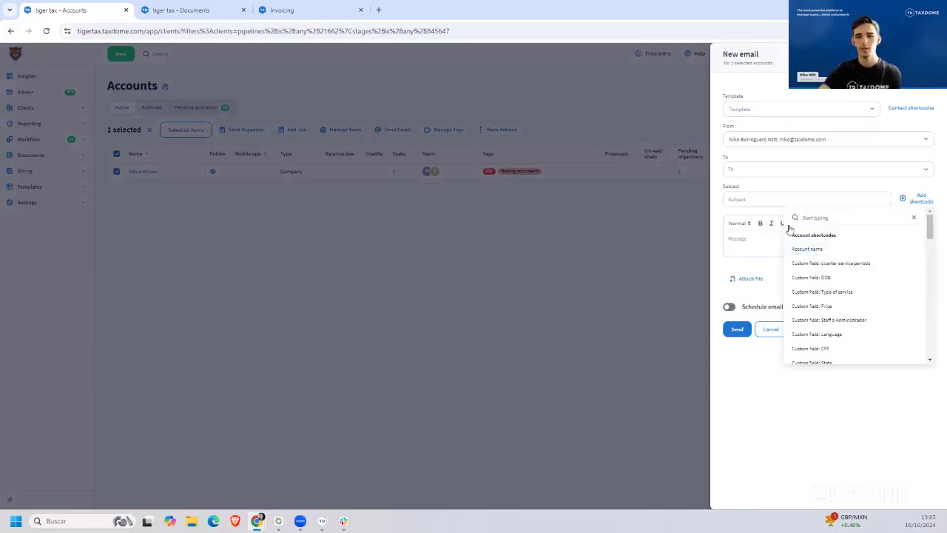
{"action": "scroll", "coordinate": [825, 288], "scroll_direction": "down", "scroll_amount": 3}
{"action": "scroll", "coordinate": [832, 321], "scroll_direction": "down", "scroll_amount": 1}
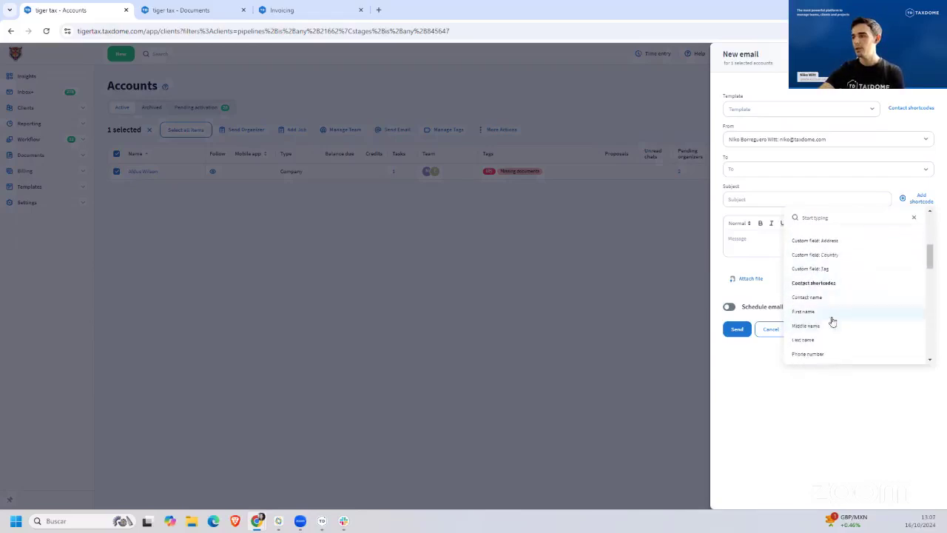
{"action": "scroll", "coordinate": [825, 296], "scroll_direction": "up", "scroll_amount": 5}
{"action": "left_click", "coordinate": [812, 250]}
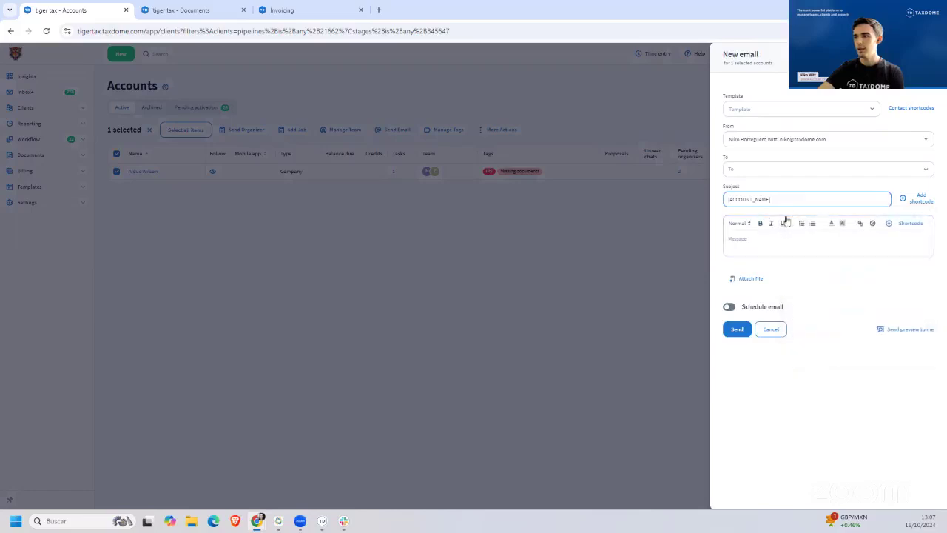
{"action": "left_click_drag", "start_coordinate": [788, 199], "coordinate": [728, 200]}
{"action": "left_click", "coordinate": [743, 238]}
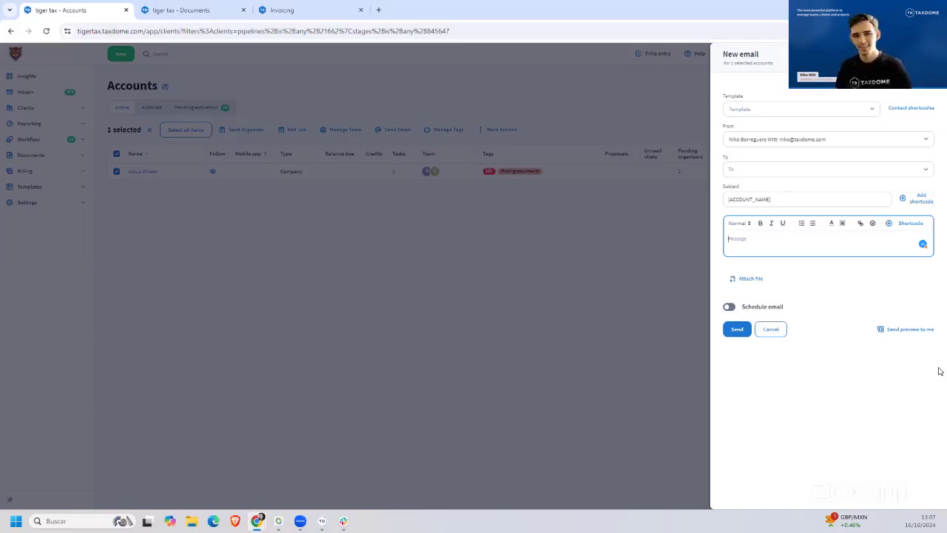
{"action": "left_click", "coordinate": [543, 279]}
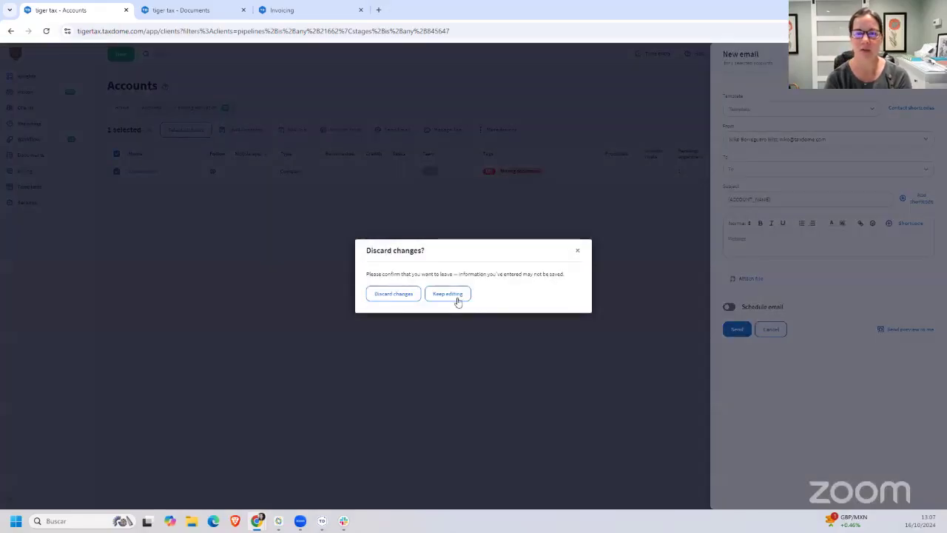
{"action": "left_click", "coordinate": [409, 297]}
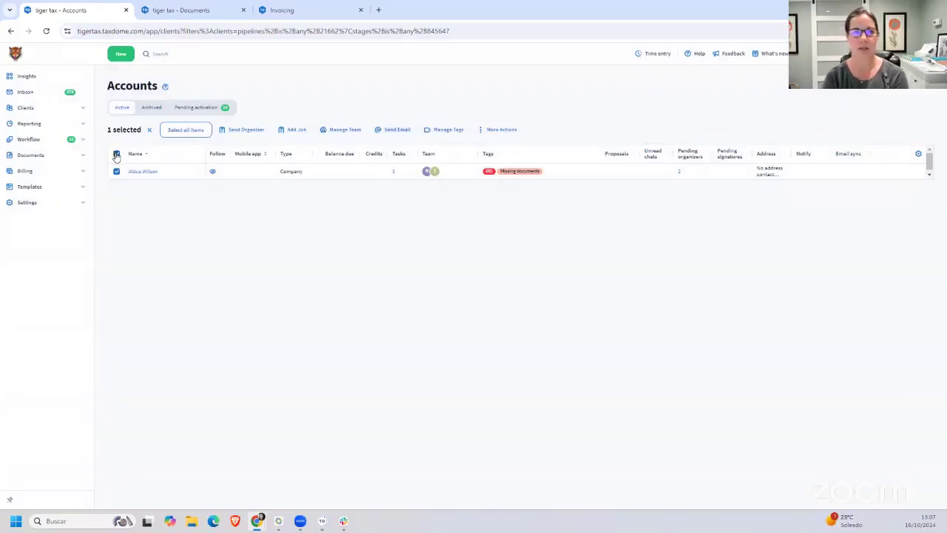
Step: Remove the Pipeline and stage filter and select all accounts in the unfiltered list
{"action": "left_click", "coordinate": [115, 155]}
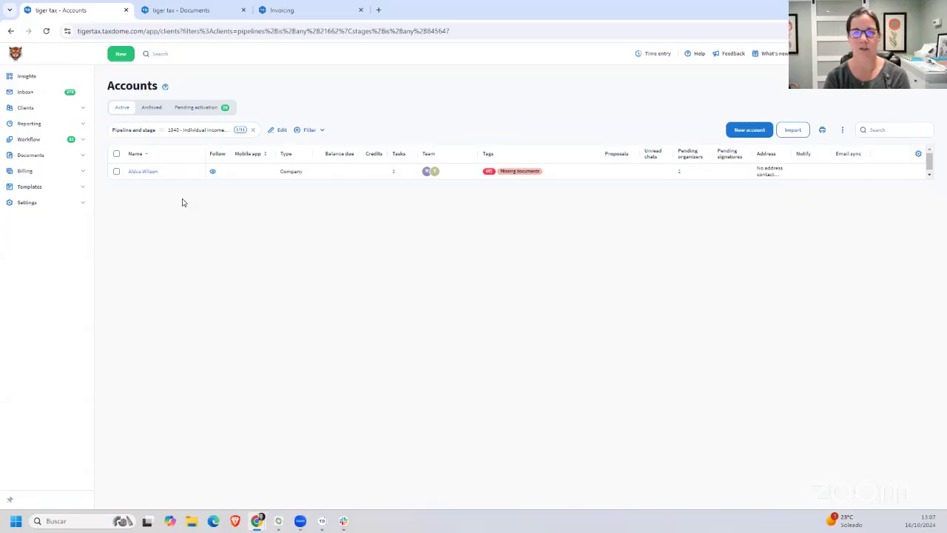
{"action": "left_click", "coordinate": [252, 130]}
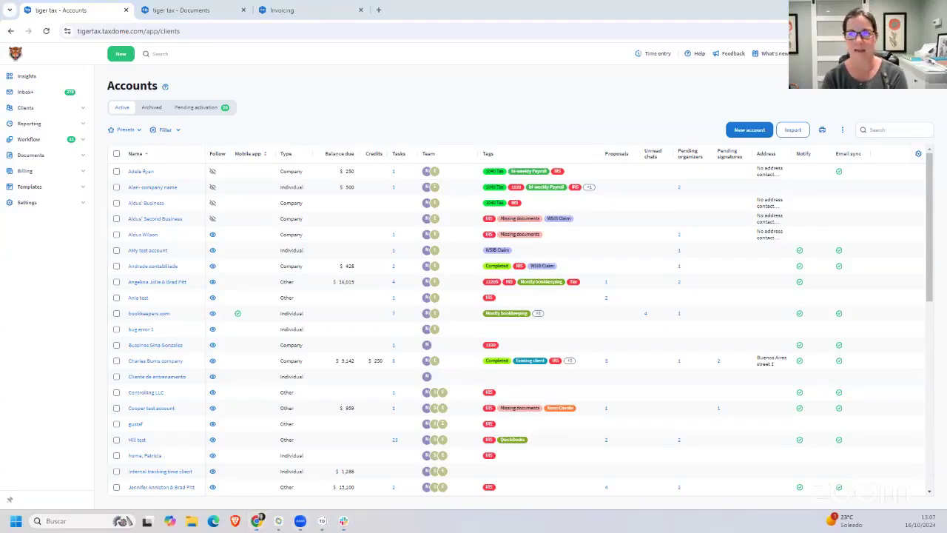
{"action": "left_click", "coordinate": [116, 154]}
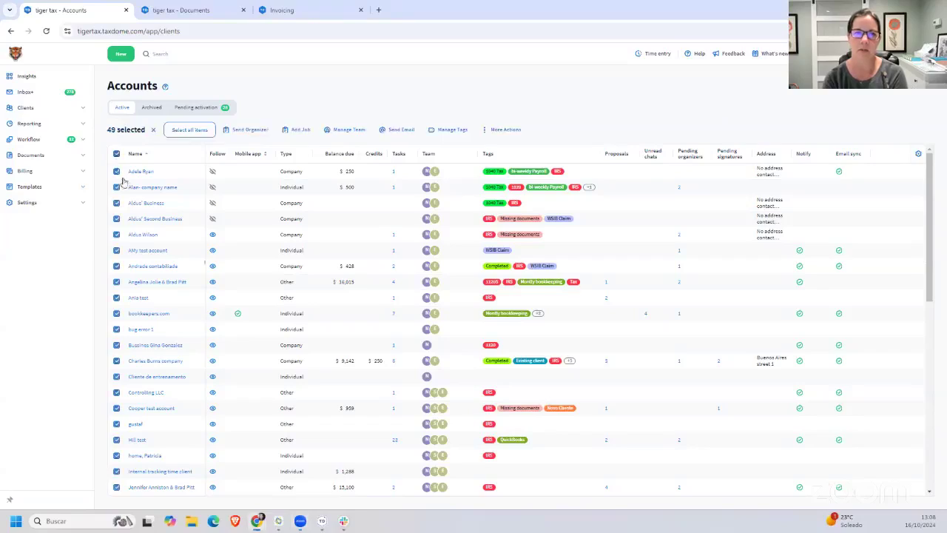
Step: Start a bulk email to all the selected accounts and discard it without entering a subject or message
{"action": "left_click", "coordinate": [390, 131]}
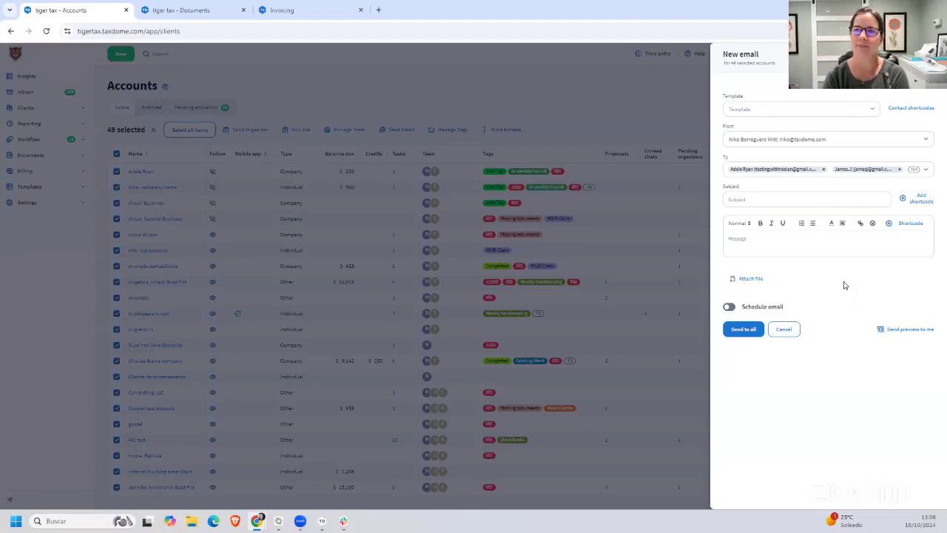
{"action": "left_click", "coordinate": [576, 104]}
{"action": "left_click", "coordinate": [448, 294]}
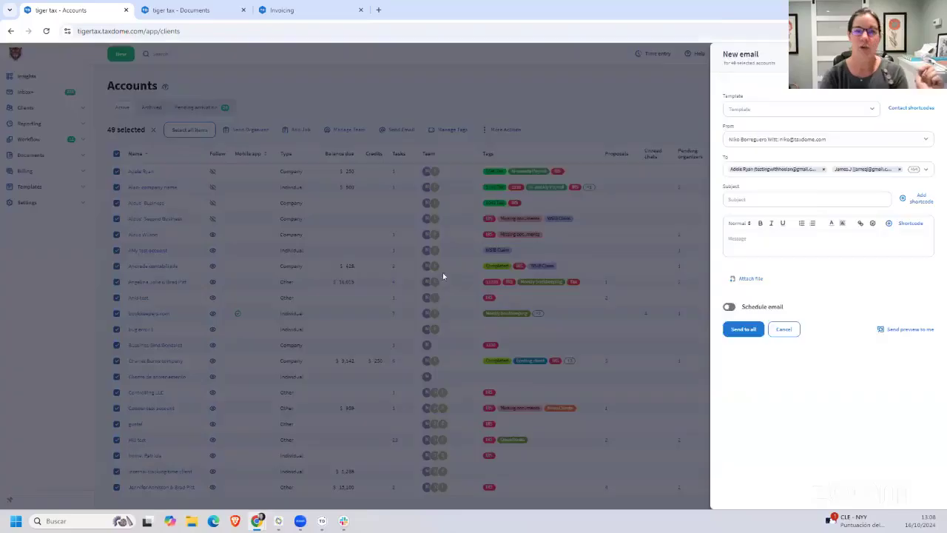
{"action": "left_click", "coordinate": [508, 158]}
{"action": "left_click", "coordinate": [406, 293]}
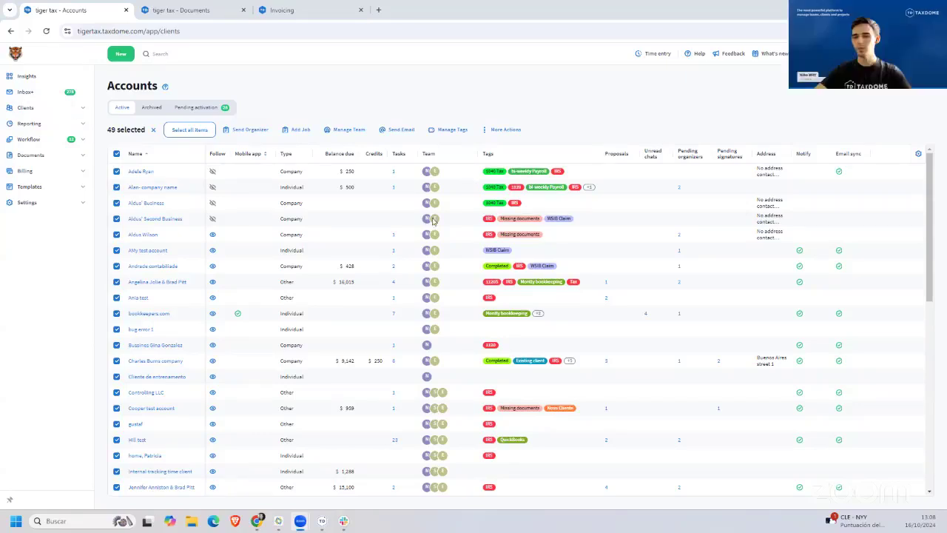
Step: Browse the product update announcements from September and October 2024, ending at the New: Client requests entry
{"action": "left_click", "coordinate": [775, 59]}
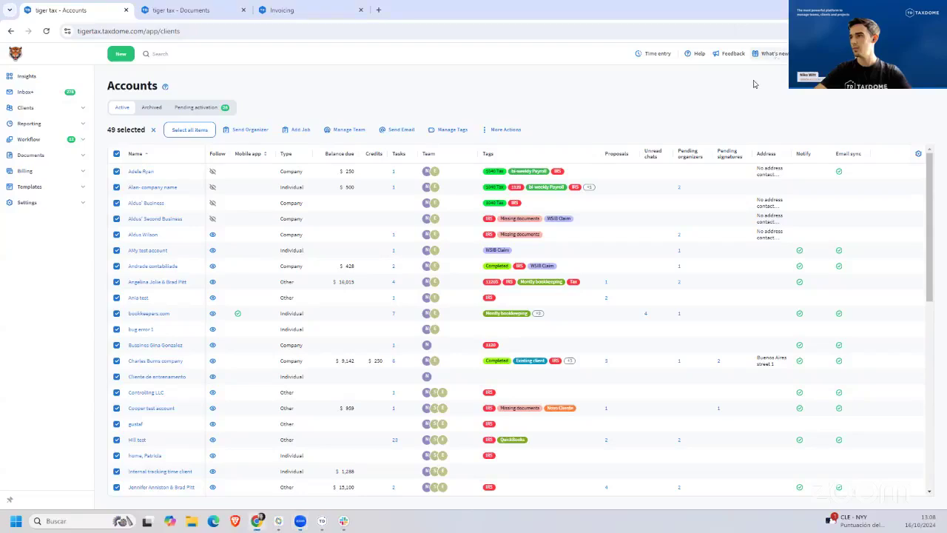
{"action": "scroll", "coordinate": [864, 277], "scroll_direction": "down", "scroll_amount": 5}
{"action": "scroll", "coordinate": [864, 278], "scroll_direction": "down", "scroll_amount": 2}
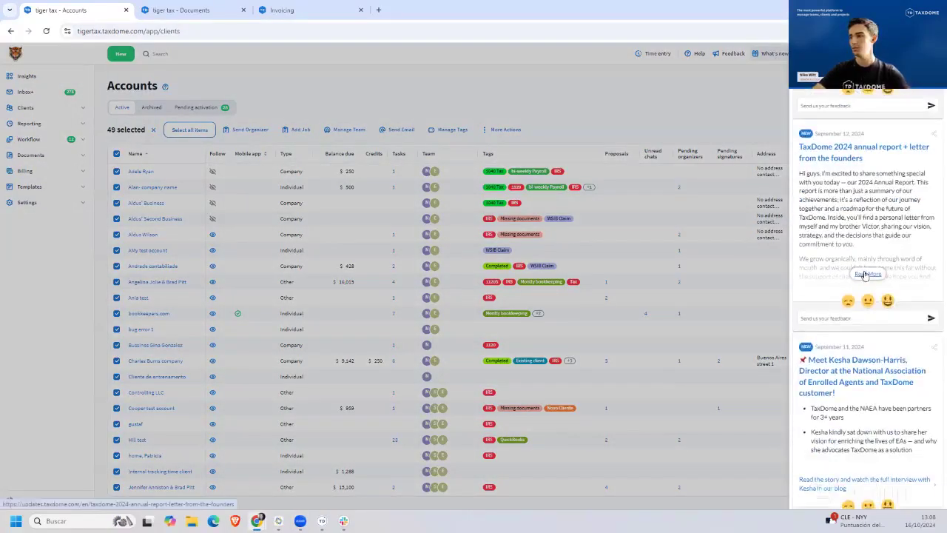
{"action": "left_click", "coordinate": [722, 107]}
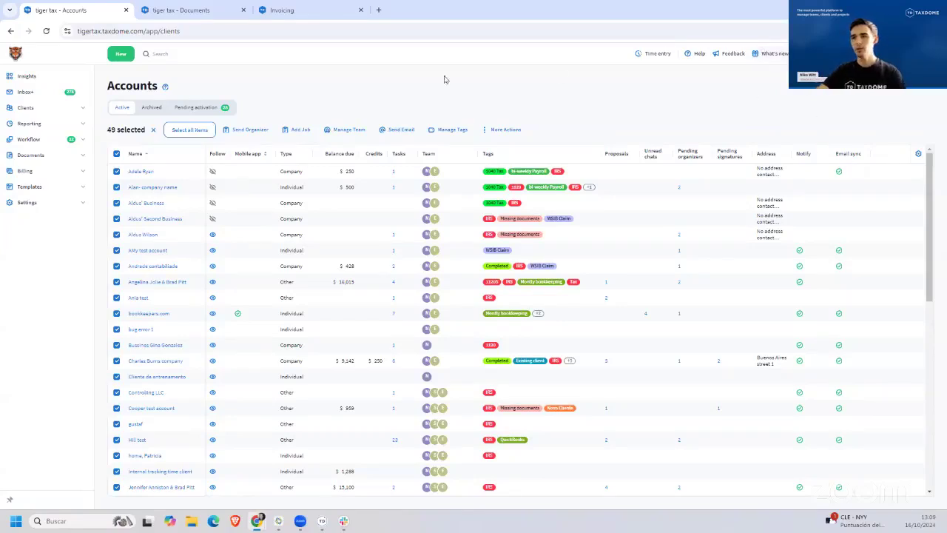
{"action": "left_click", "coordinate": [766, 58]}
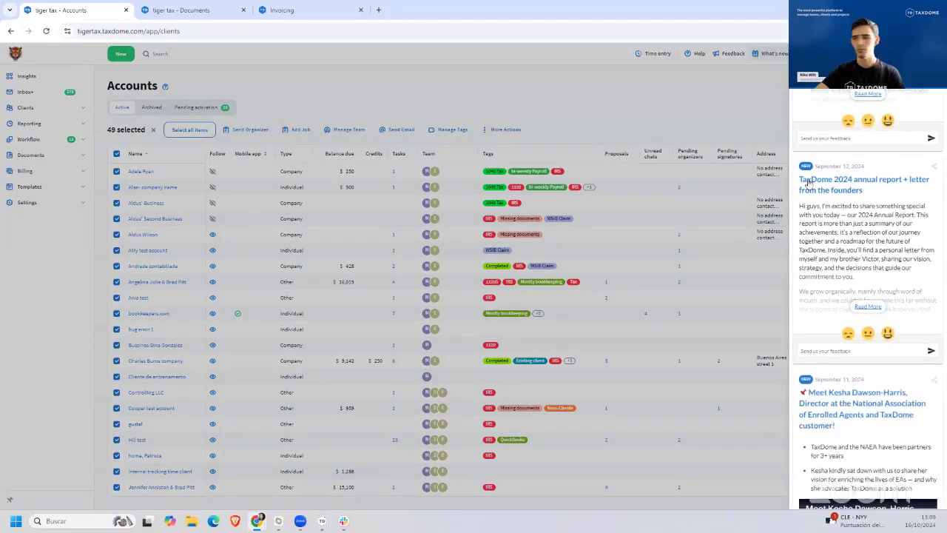
{"action": "scroll", "coordinate": [809, 183], "scroll_direction": "down", "scroll_amount": 2}
{"action": "scroll", "coordinate": [828, 242], "scroll_direction": "down", "scroll_amount": 5}
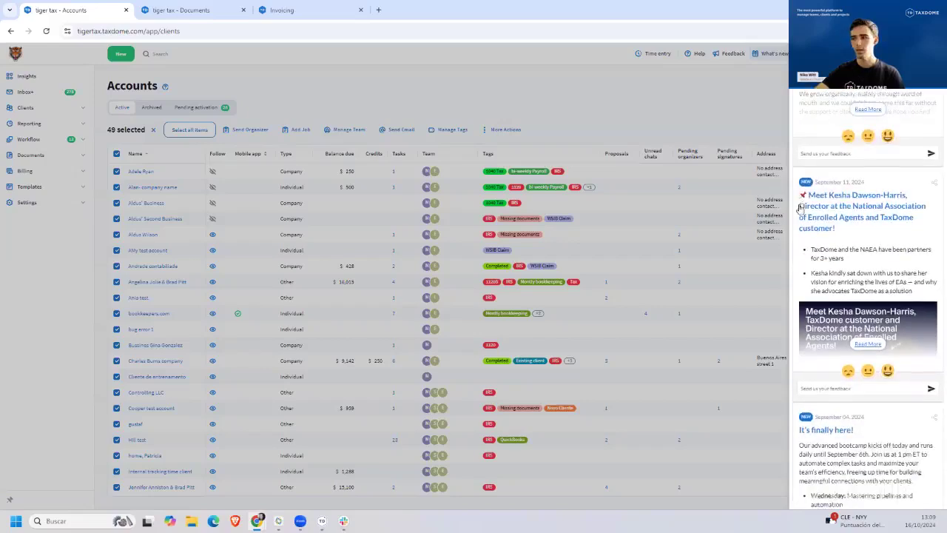
{"action": "scroll", "coordinate": [829, 242], "scroll_direction": "down", "scroll_amount": 1}
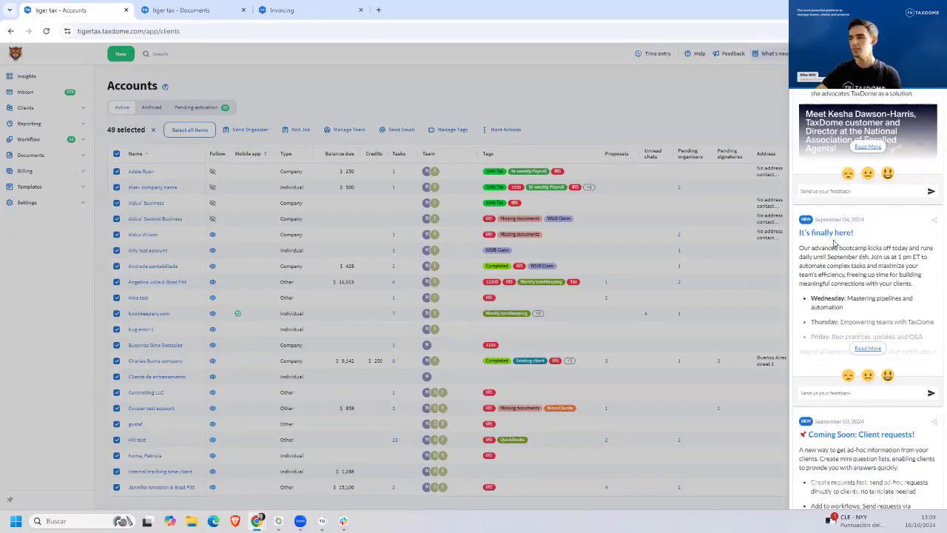
{"action": "scroll", "coordinate": [829, 242], "scroll_direction": "down", "scroll_amount": 1}
{"action": "scroll", "coordinate": [837, 259], "scroll_direction": "up", "scroll_amount": 7}
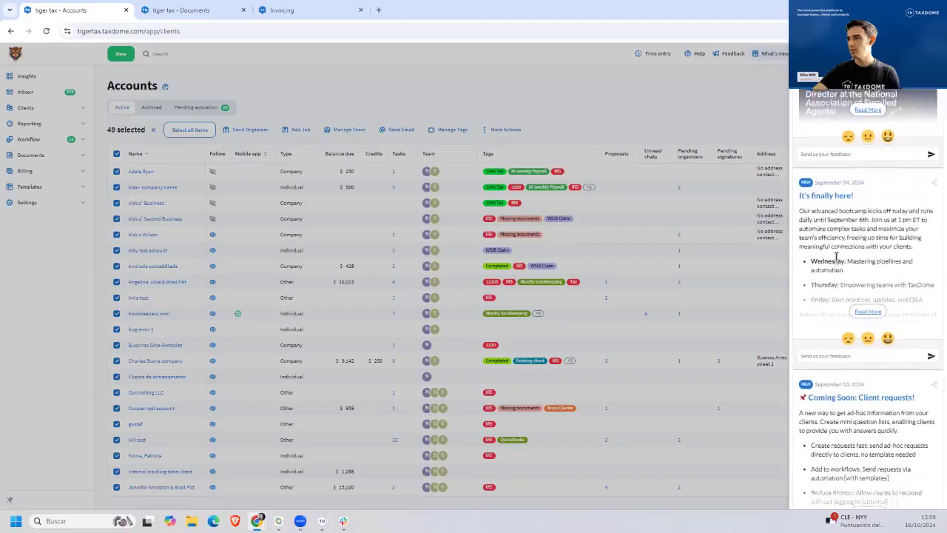
{"action": "scroll", "coordinate": [843, 266], "scroll_direction": "up", "scroll_amount": 3}
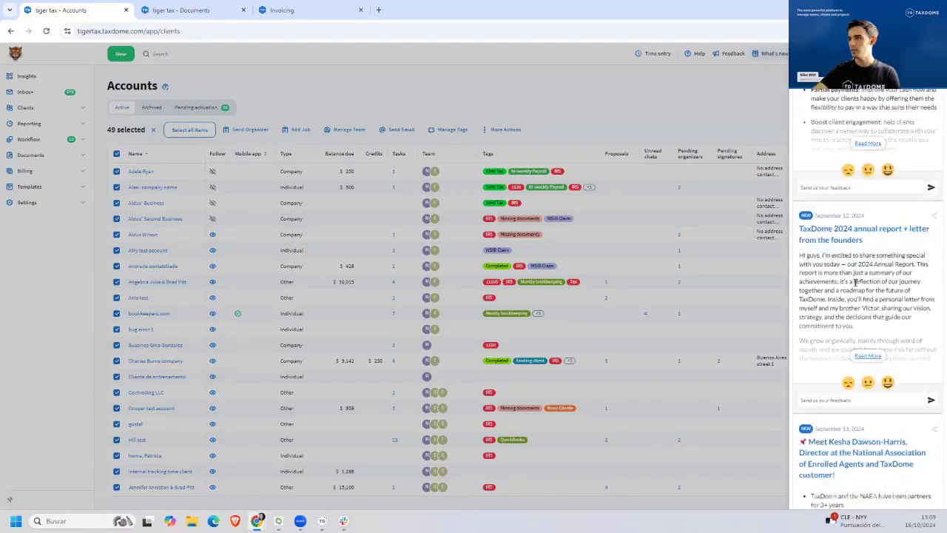
{"action": "scroll", "coordinate": [861, 285], "scroll_direction": "up", "scroll_amount": 3}
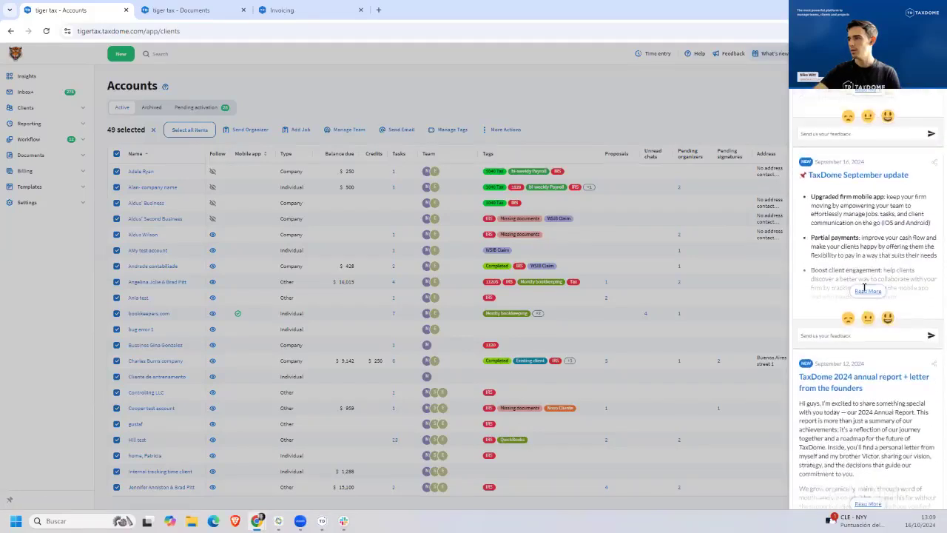
{"action": "scroll", "coordinate": [863, 287], "scroll_direction": "up", "scroll_amount": 10}
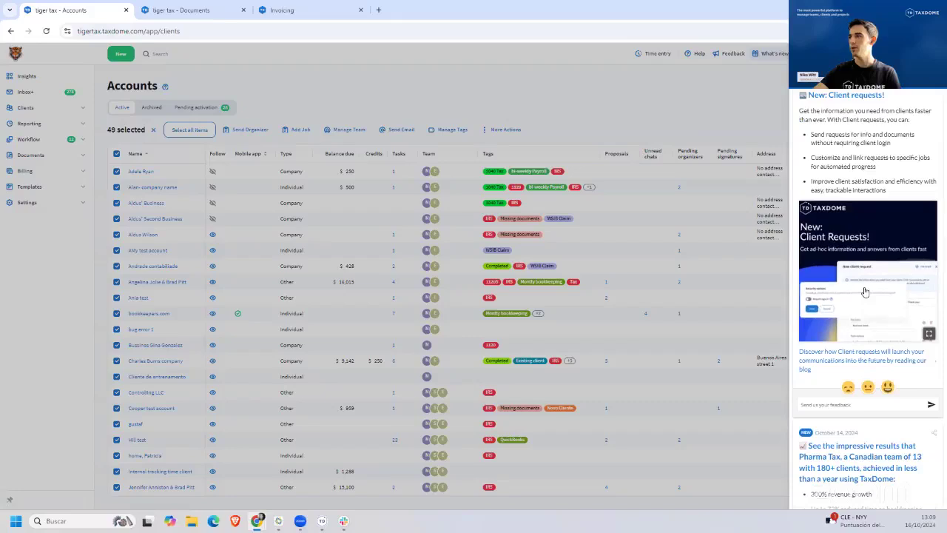
Step: Open the full October 10 announcement about the October 17 webinar and read it through to the registration link
{"action": "scroll", "coordinate": [865, 184], "scroll_direction": "down", "scroll_amount": 10}
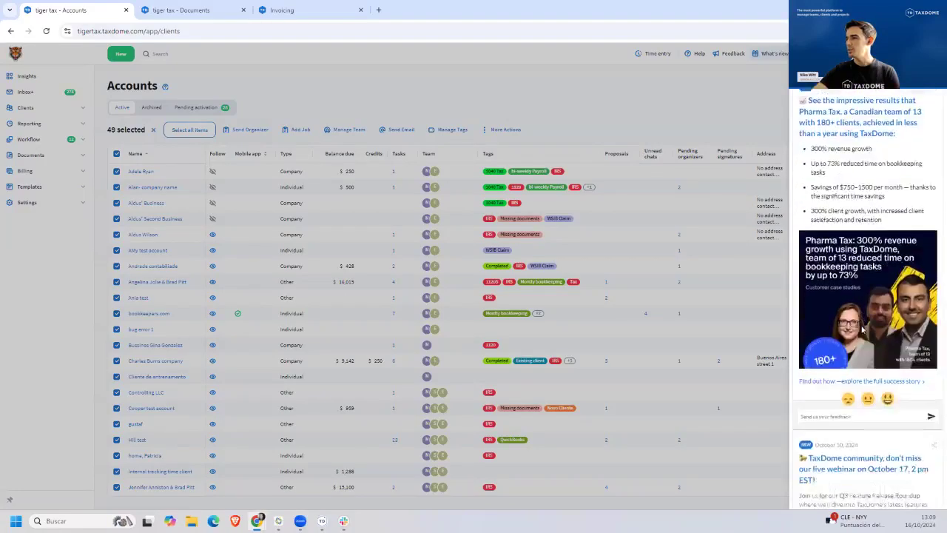
{"action": "scroll", "coordinate": [862, 329], "scroll_direction": "down", "scroll_amount": 1}
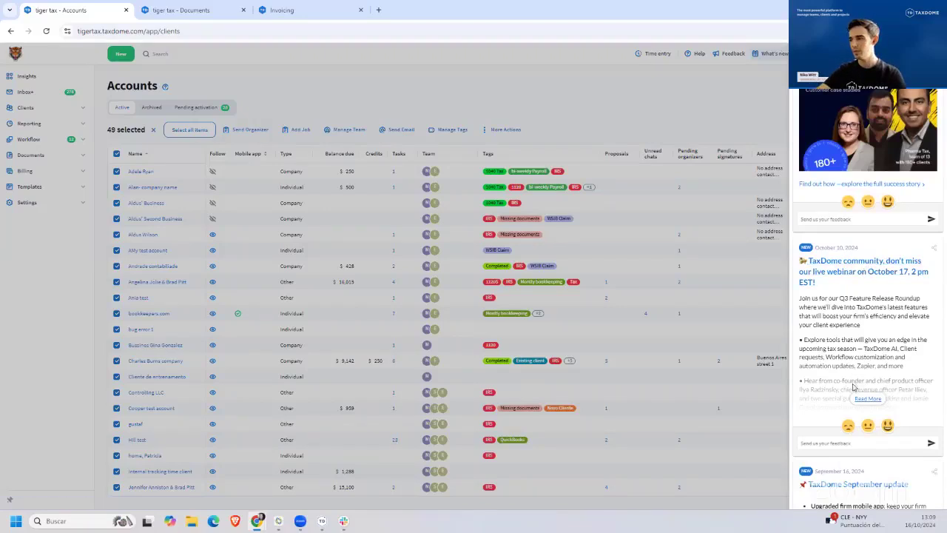
{"action": "left_click", "coordinate": [870, 400]}
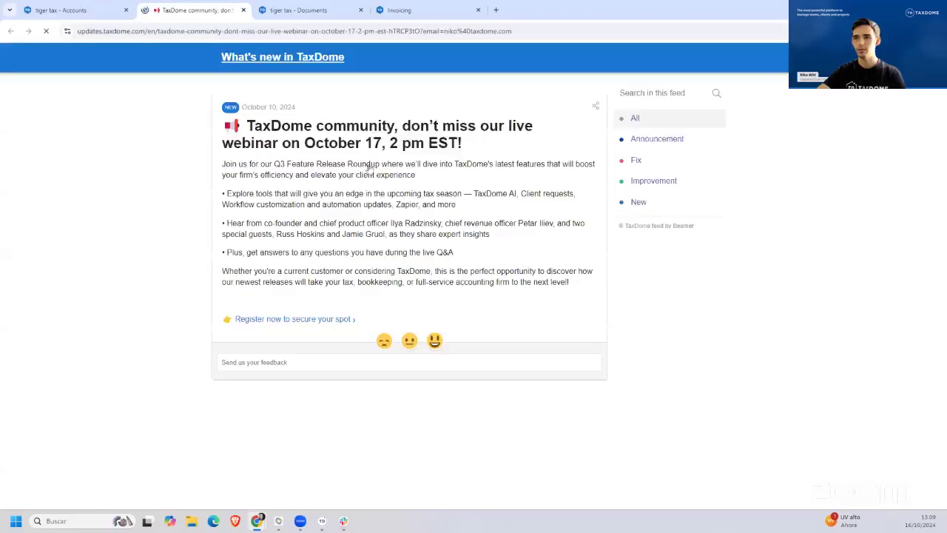
{"action": "scroll", "coordinate": [518, 370], "scroll_direction": "down", "scroll_amount": 1}
{"action": "scroll", "coordinate": [518, 389], "scroll_direction": "down", "scroll_amount": 1}
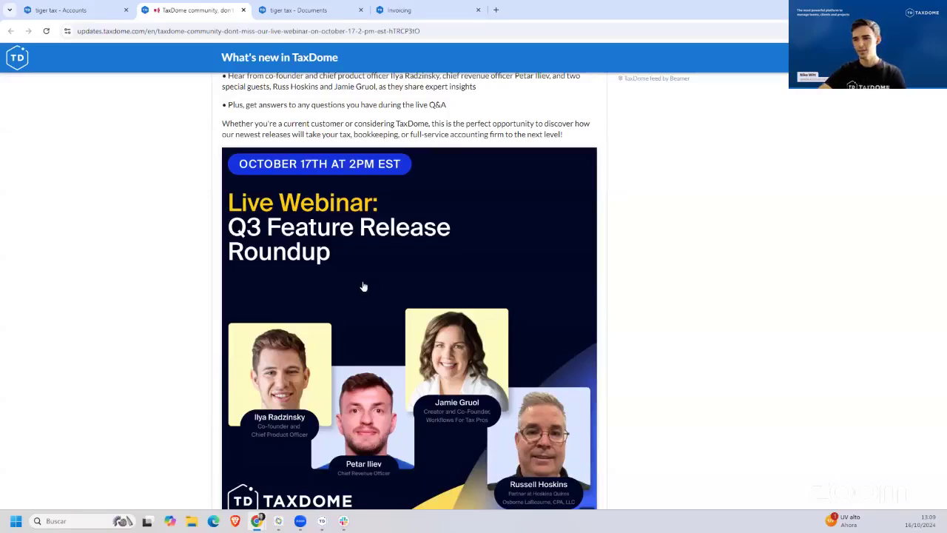
{"action": "scroll", "coordinate": [362, 285], "scroll_direction": "down", "scroll_amount": 2}
{"action": "scroll", "coordinate": [364, 305], "scroll_direction": "up", "scroll_amount": 2}
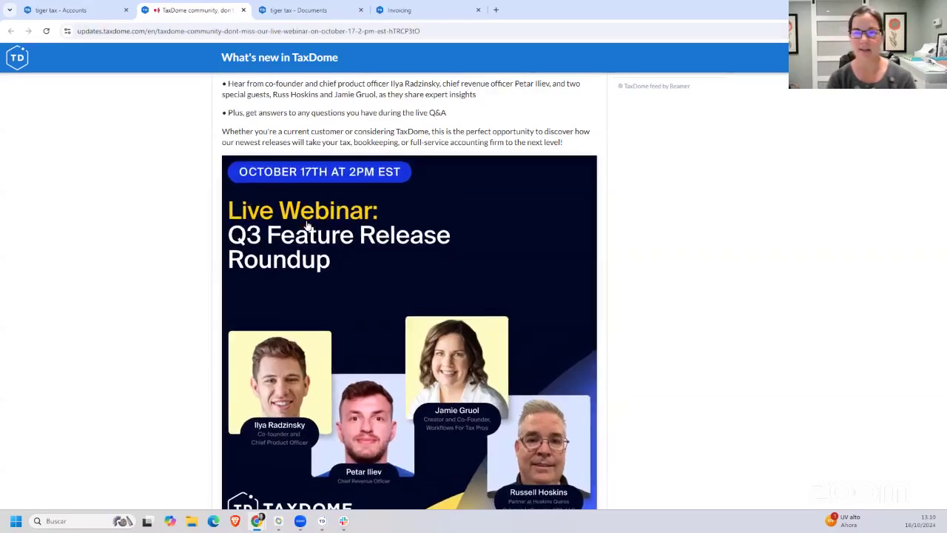
{"action": "scroll", "coordinate": [307, 225], "scroll_direction": "down", "scroll_amount": 1}
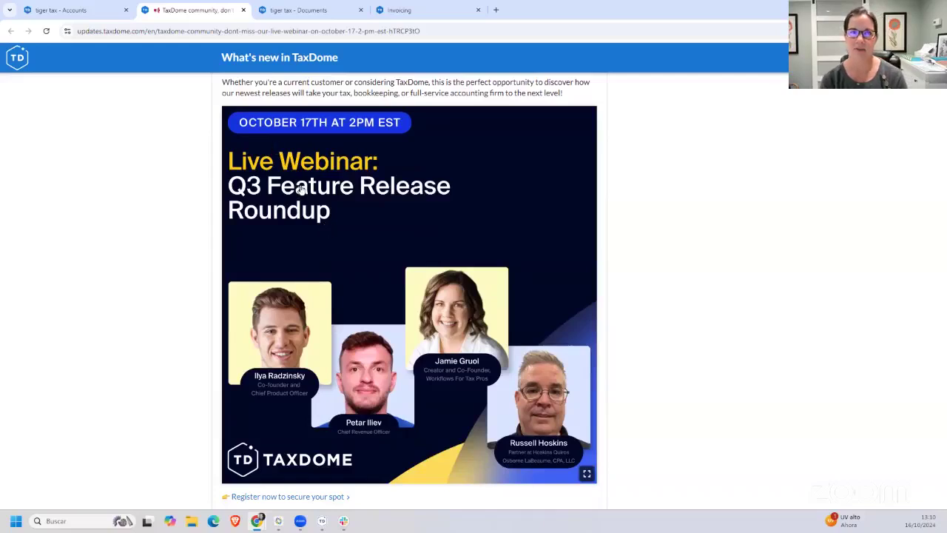
{"action": "scroll", "coordinate": [301, 189], "scroll_direction": "down", "scroll_amount": 2}
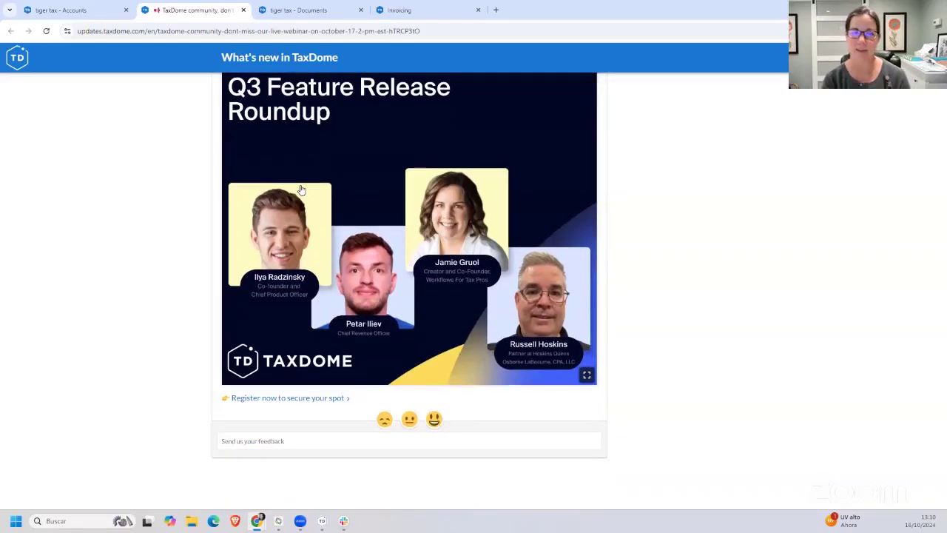
Step: Return to the Accounts page, close the product updates, and open the first recently opened client account from the global search
{"action": "left_click", "coordinate": [64, 5]}
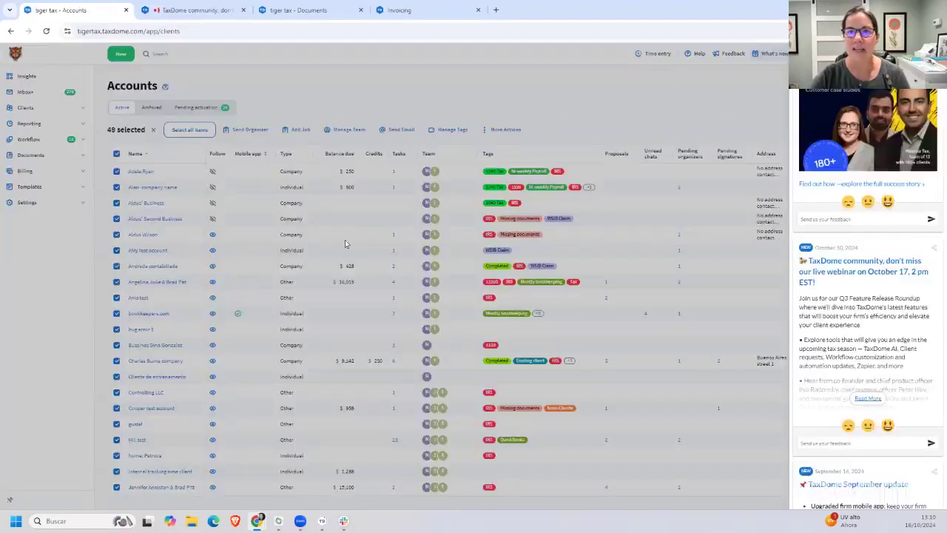
{"action": "left_click", "coordinate": [695, 252]}
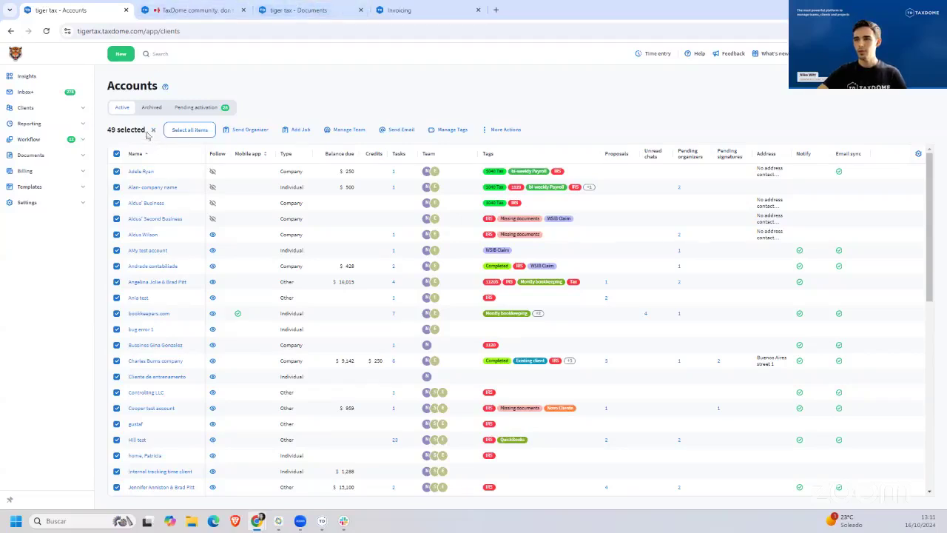
{"action": "left_click", "coordinate": [27, 111]}
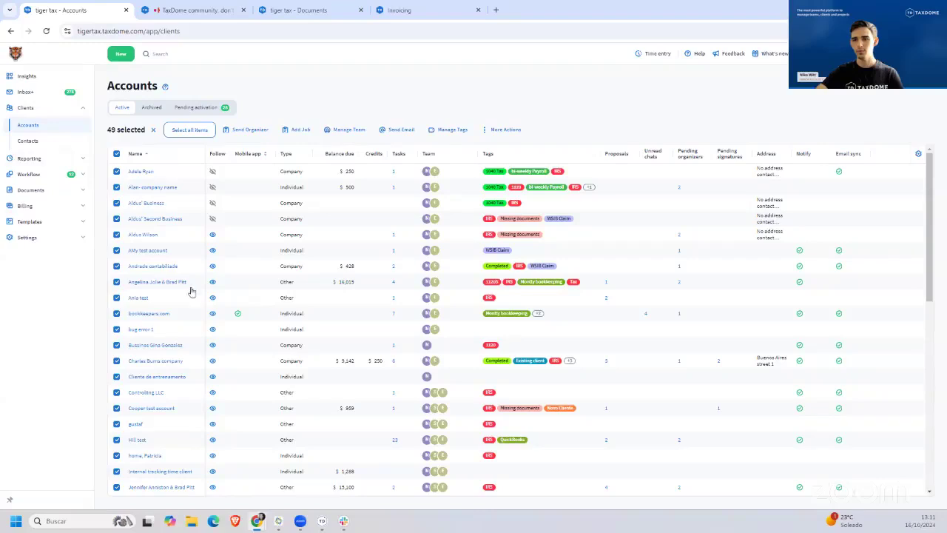
{"action": "left_click", "coordinate": [171, 55]}
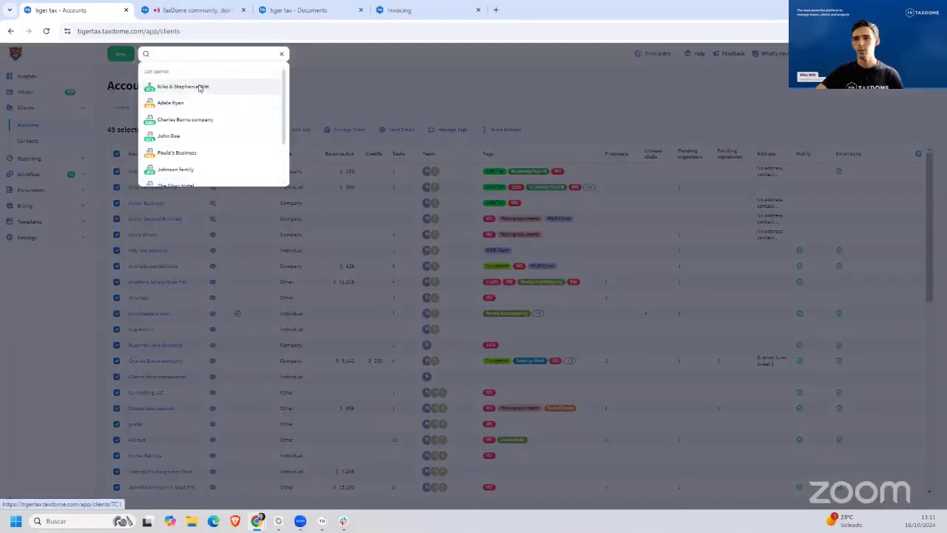
{"action": "left_click", "coordinate": [199, 88]}
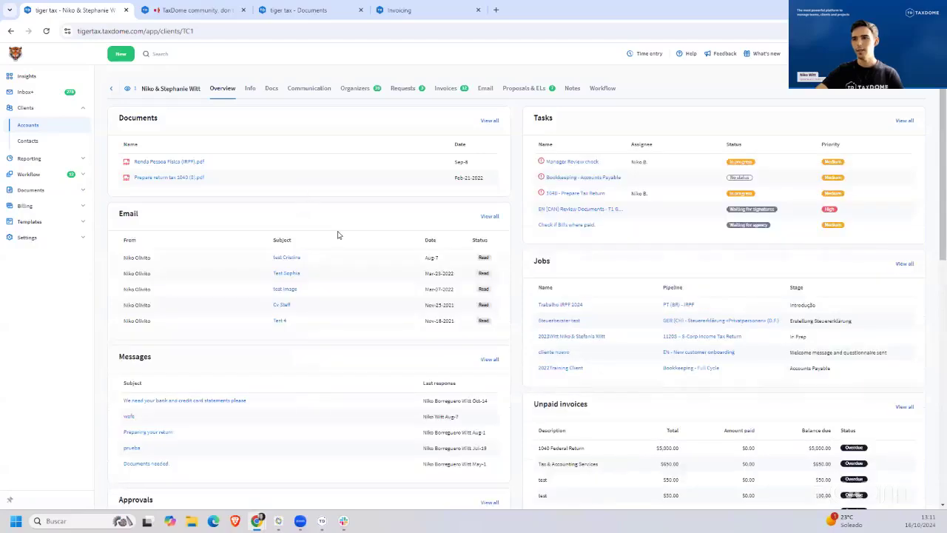
Step: View the account's client requests and its chats, opening the "We need your bank and credit card statements please" chat
{"action": "left_click", "coordinate": [403, 90]}
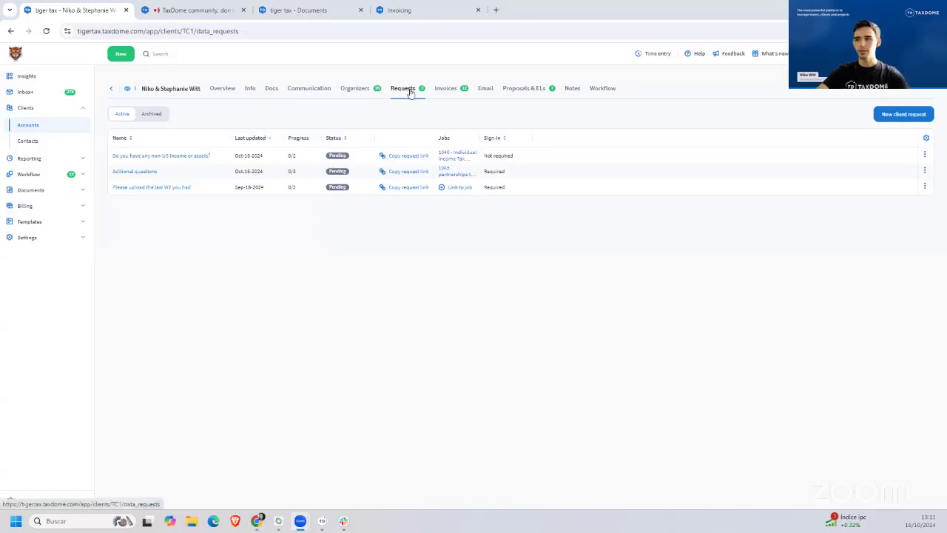
{"action": "left_click", "coordinate": [313, 93]}
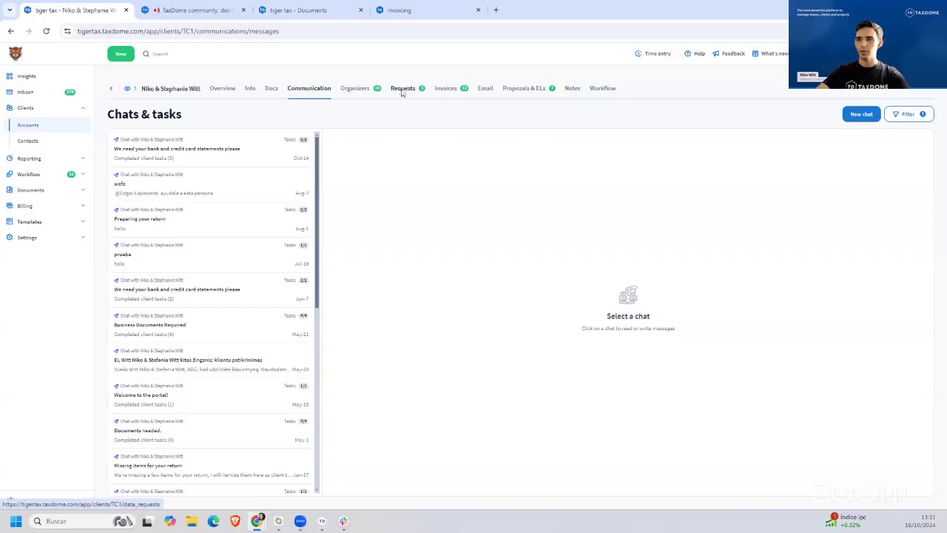
{"action": "left_click", "coordinate": [179, 157]}
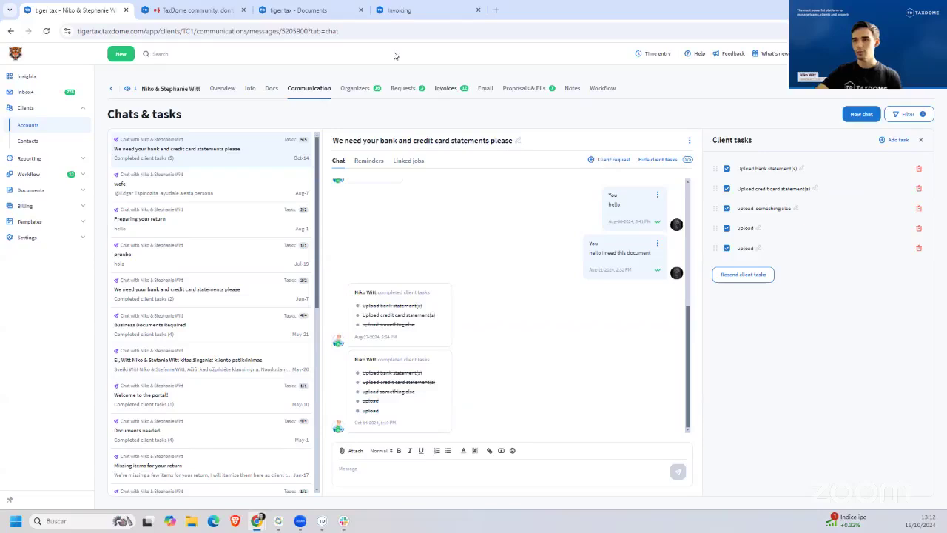
Step: Review the "Do you have any non-US income or assets?" and "Aditional questions" client requests, and return to the requests list
{"action": "left_click", "coordinate": [414, 89]}
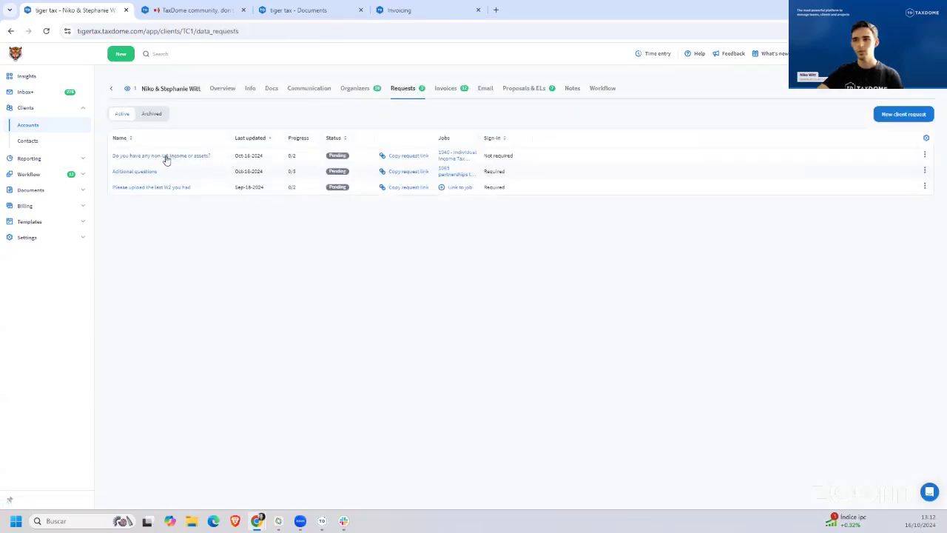
{"action": "left_click", "coordinate": [163, 158]}
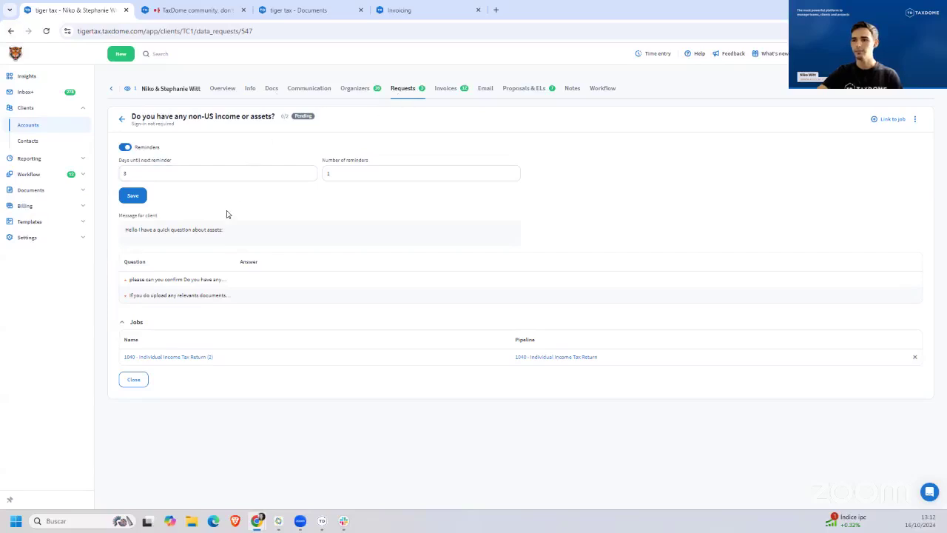
{"action": "left_click", "coordinate": [120, 116]}
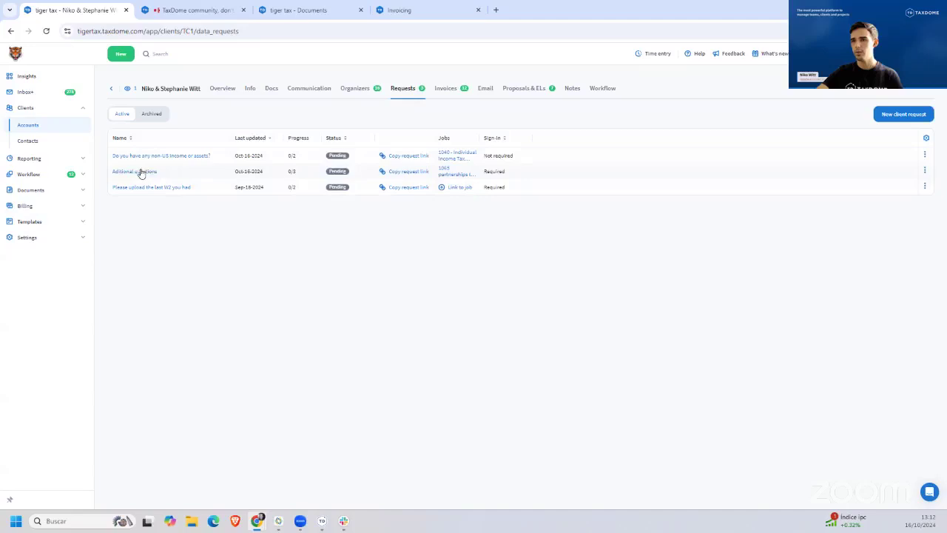
{"action": "left_click", "coordinate": [140, 172]}
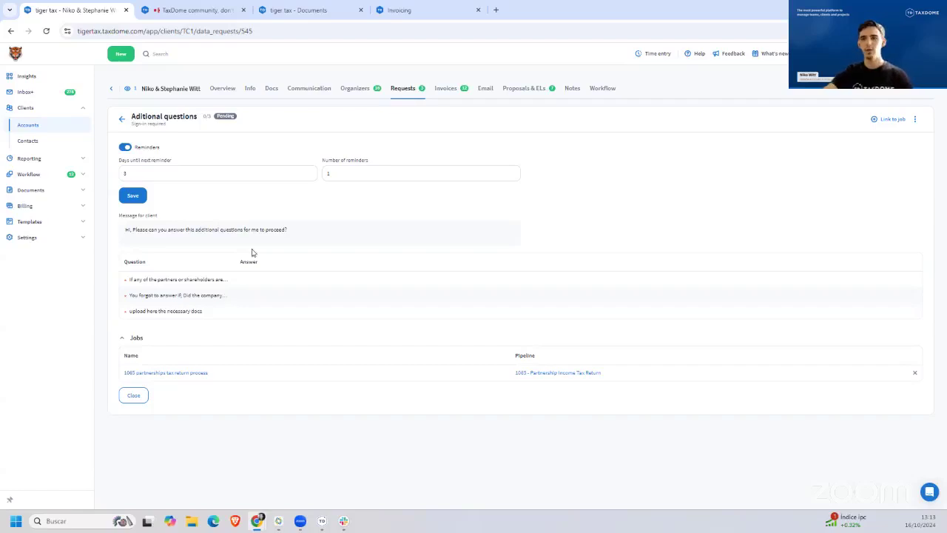
{"action": "left_click", "coordinate": [399, 91]}
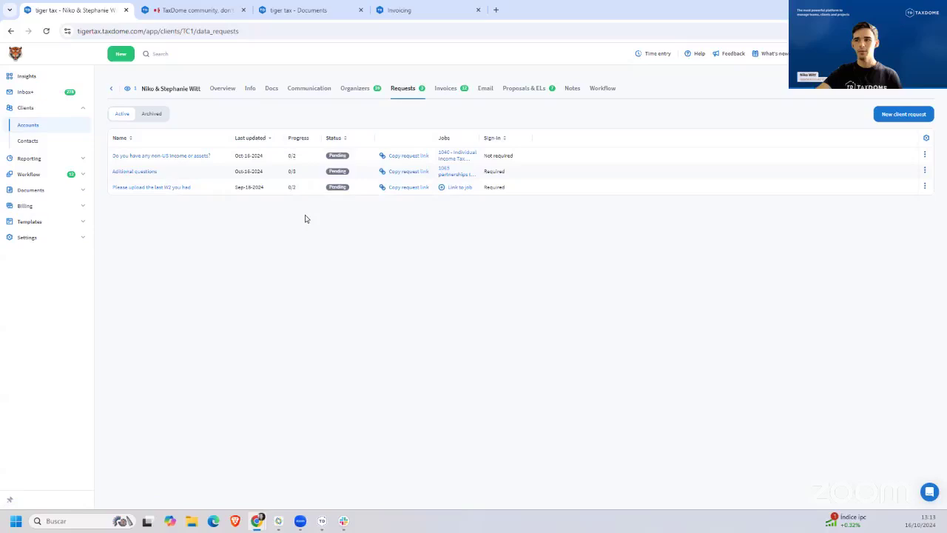
Step: Copy the "Aditional questions" request link, and open and dismiss a blank new client request
{"action": "left_click", "coordinate": [409, 171]}
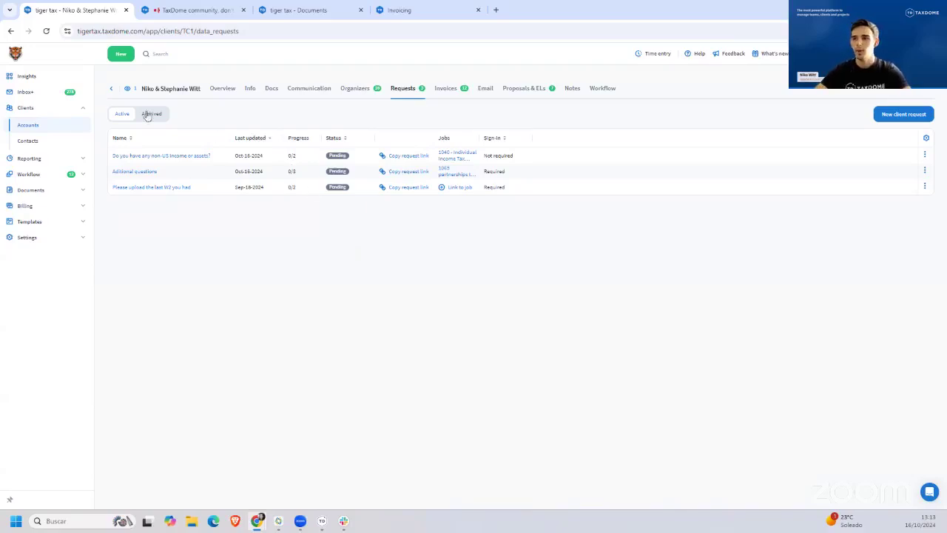
{"action": "left_click", "coordinate": [884, 118]}
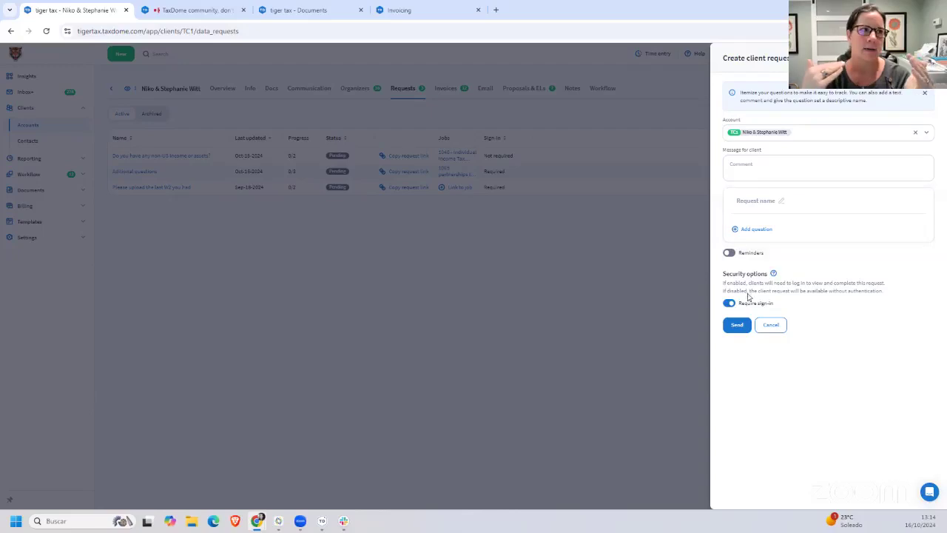
{"action": "left_click", "coordinate": [458, 241]}
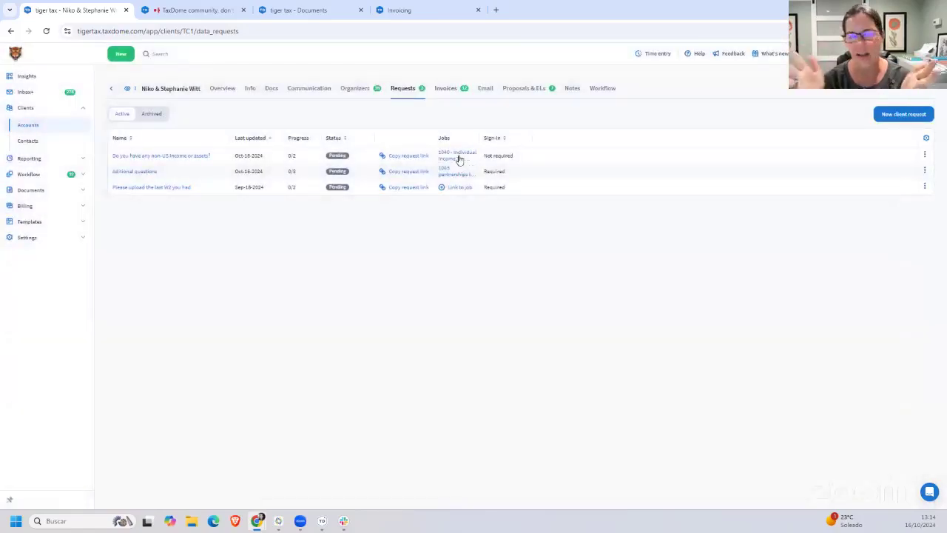
Step: Copy the link of the "Do you have any non-US income or assets?" request and open it in the incognito browser window
{"action": "left_click", "coordinate": [407, 156]}
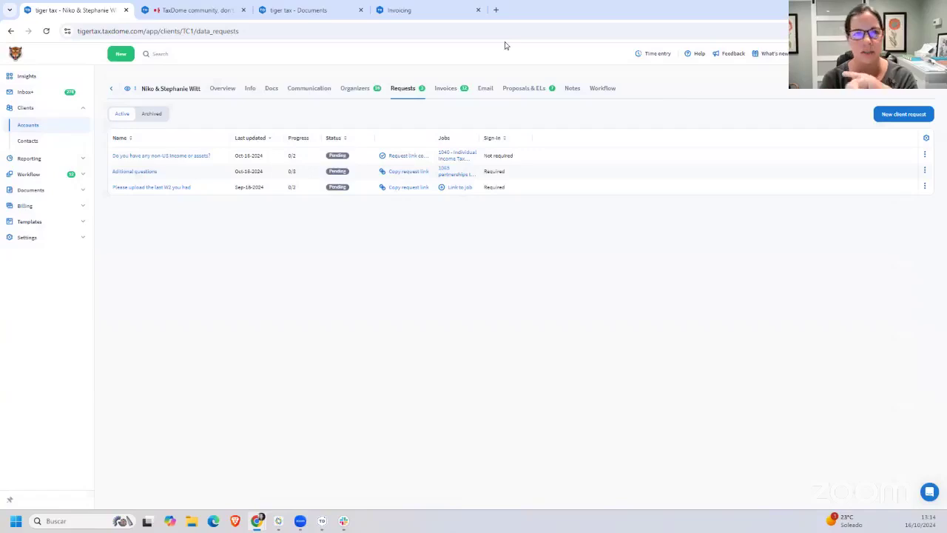
{"action": "mouse_move", "coordinate": [264, 521]}
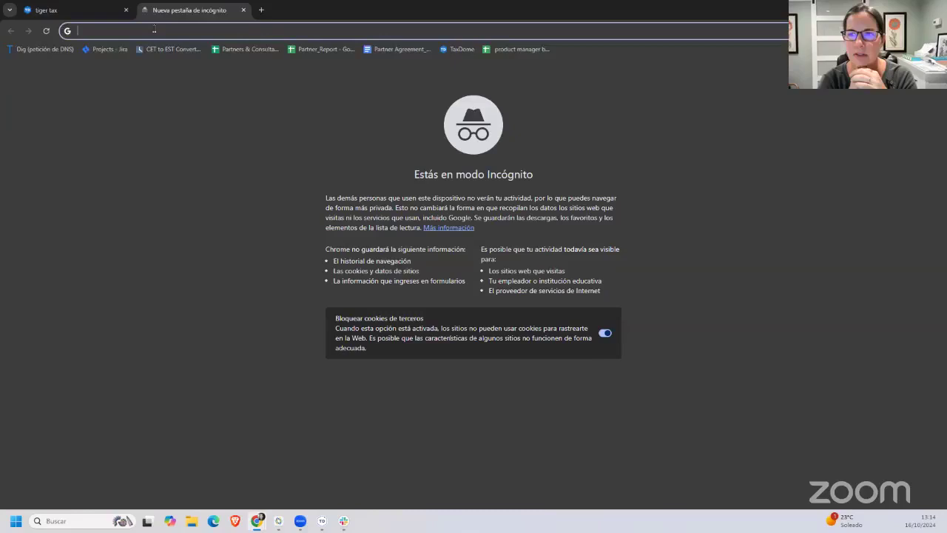
{"action": "key", "text": "ctrl+v"}
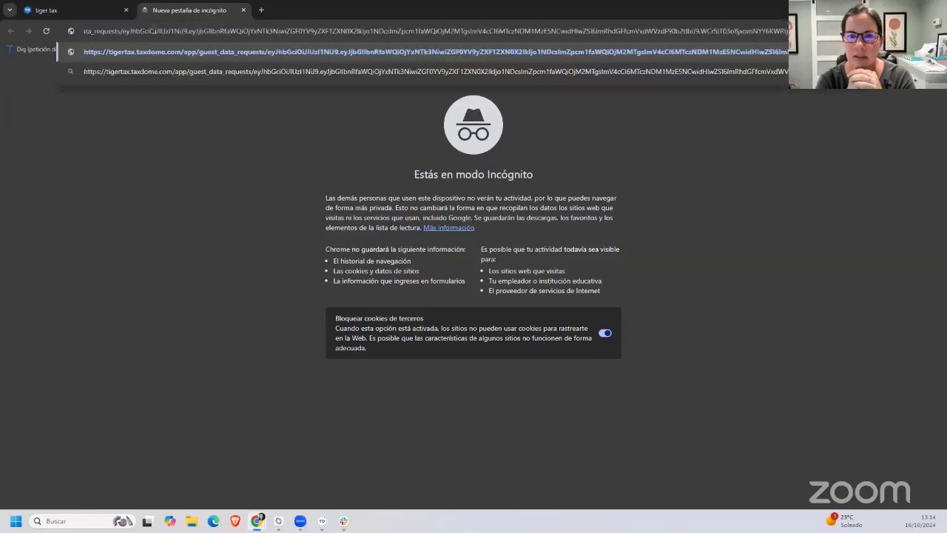
{"action": "key", "text": "Return"}
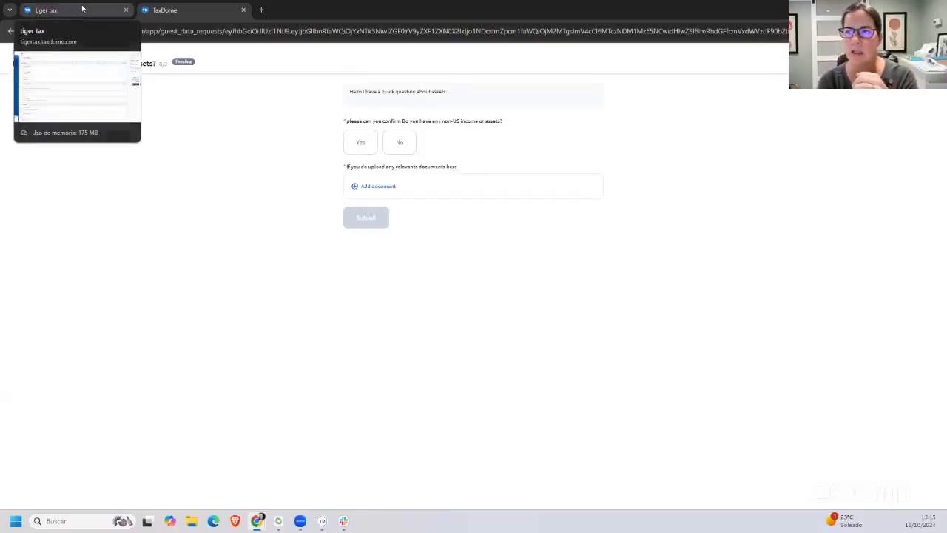
Step: Check the pending requests on the client portal's home page, and return to the firm's requests list in the main browser window
{"action": "left_click", "coordinate": [81, 9]}
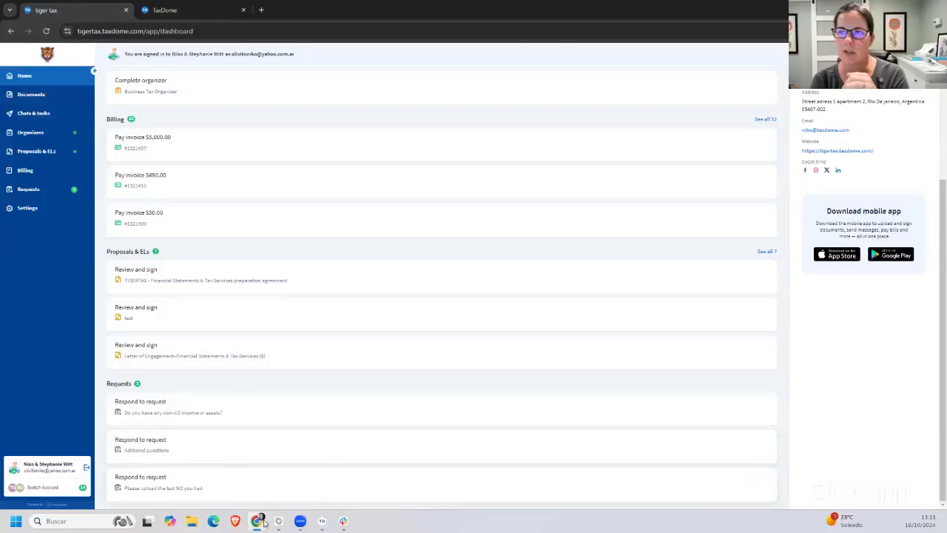
{"action": "mouse_move", "coordinate": [260, 522]}
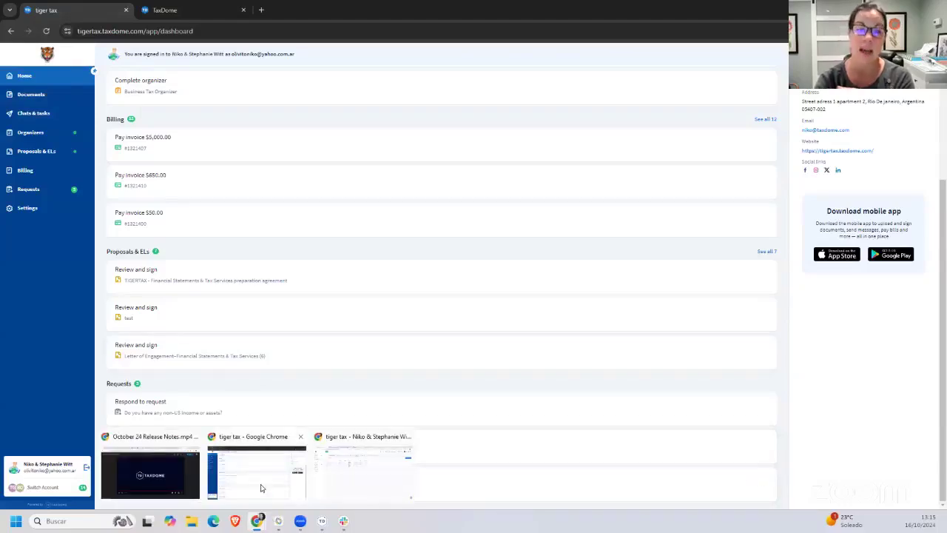
{"action": "left_click", "coordinate": [324, 471]}
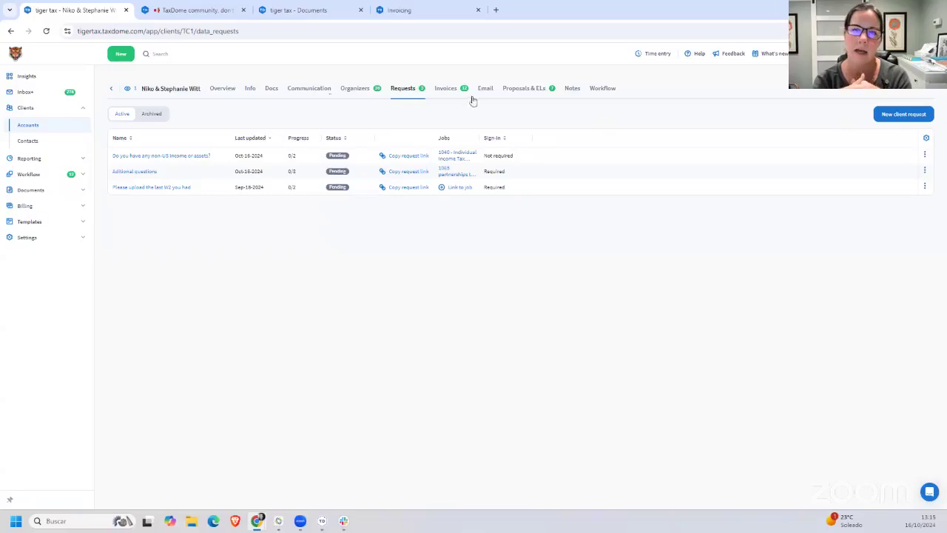
Step: View the client request creation option and the job links of the non-US income or assets request without changing anything
{"action": "left_click", "coordinate": [121, 53]}
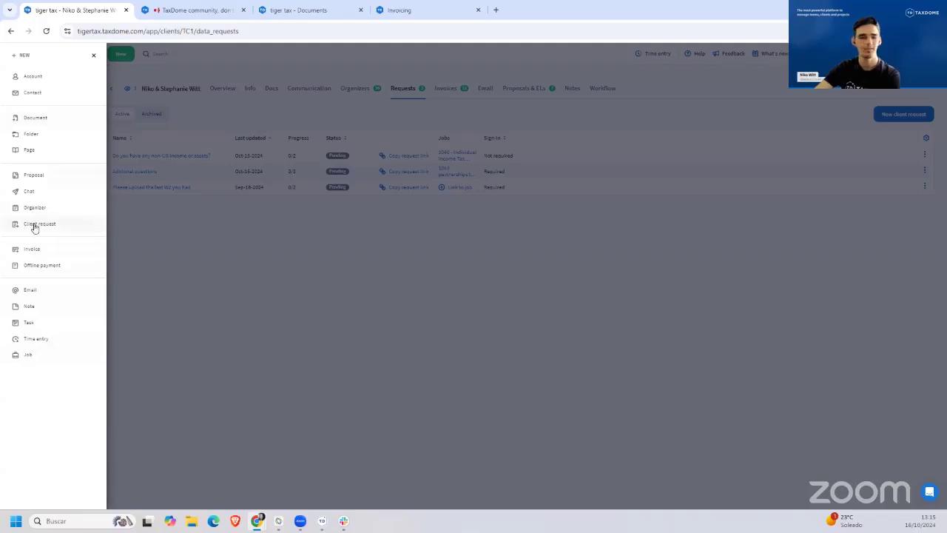
{"action": "left_click", "coordinate": [438, 222]}
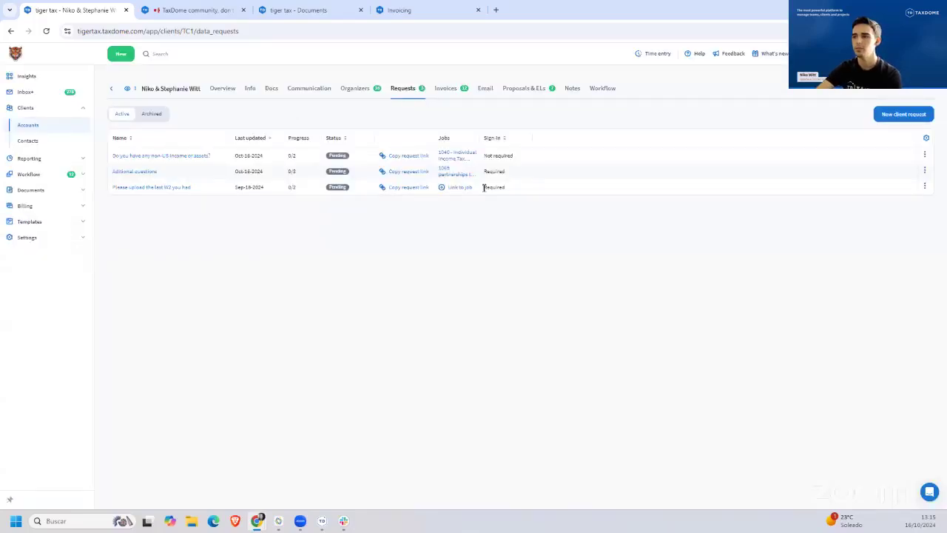
{"action": "left_click", "coordinate": [458, 155]}
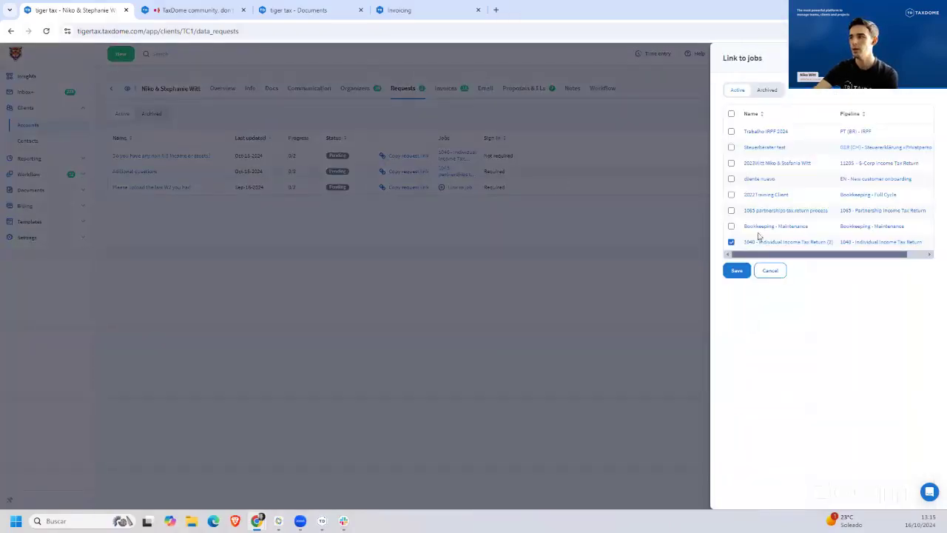
{"action": "left_click", "coordinate": [761, 270]}
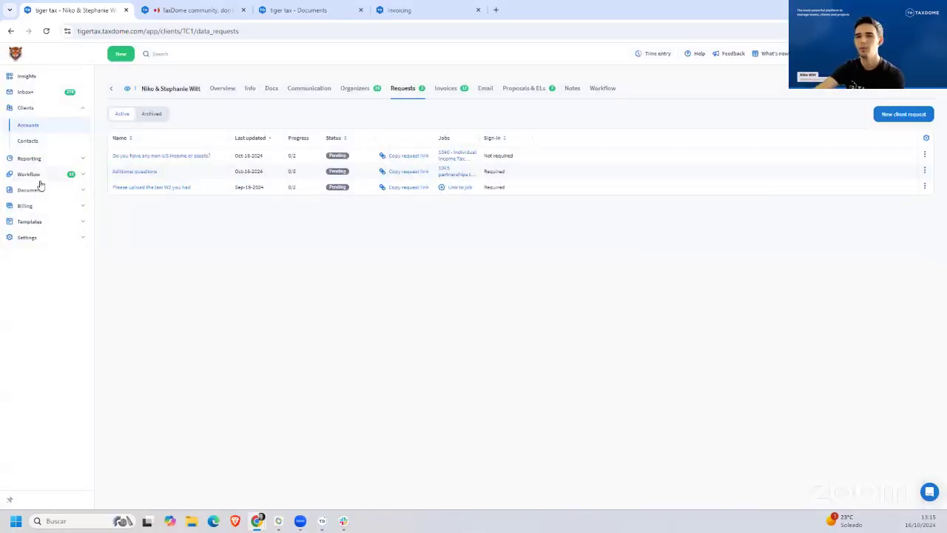
Step: Open the "1040 - Individual Income Tax Return" pipeline and check the client requests linked to the job in the In Prep stage
{"action": "left_click", "coordinate": [42, 174]}
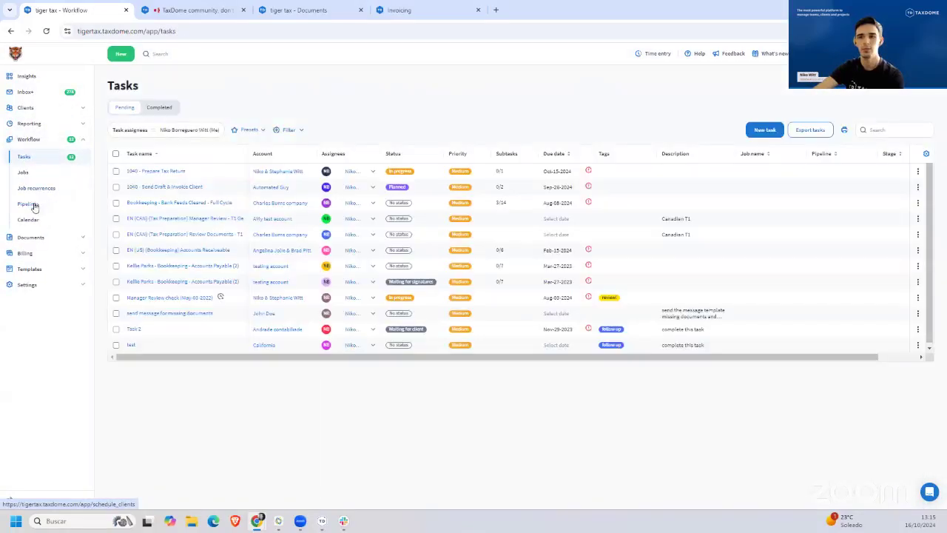
{"action": "left_click", "coordinate": [32, 203]}
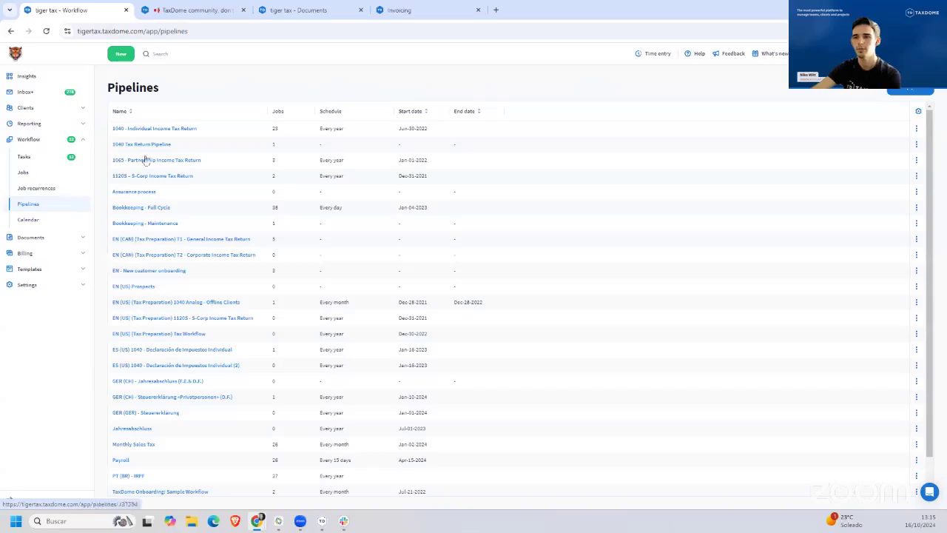
{"action": "left_click", "coordinate": [151, 129]}
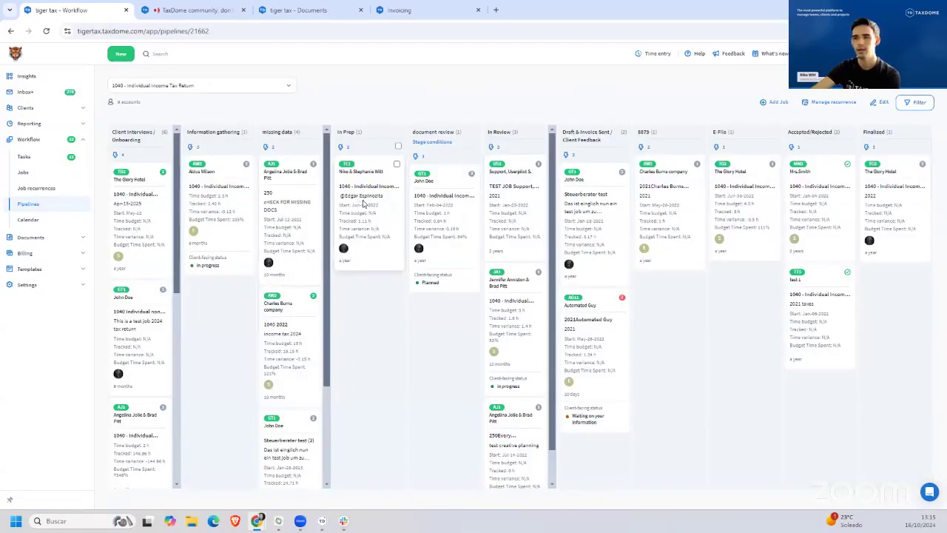
{"action": "left_click", "coordinate": [362, 199]}
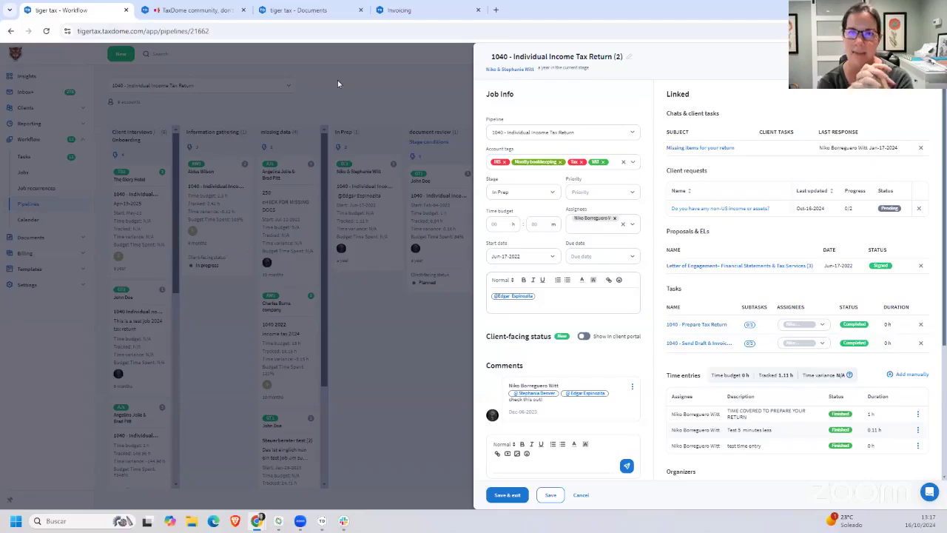
{"action": "left_click", "coordinate": [385, 167]}
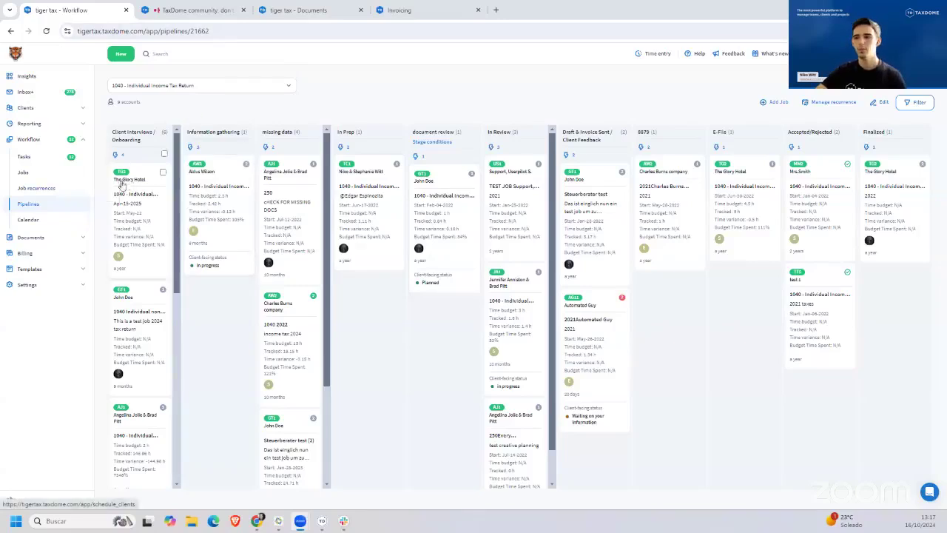
Step: Open the most recently viewed client account and look through the "uploaded by client" folder in its documents
{"action": "left_click", "coordinate": [40, 108]}
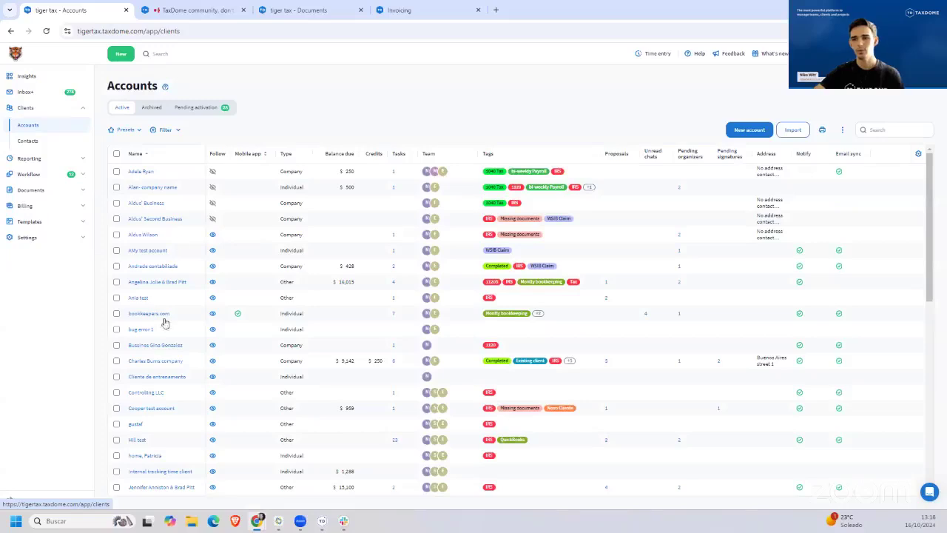
{"action": "left_click", "coordinate": [162, 57]}
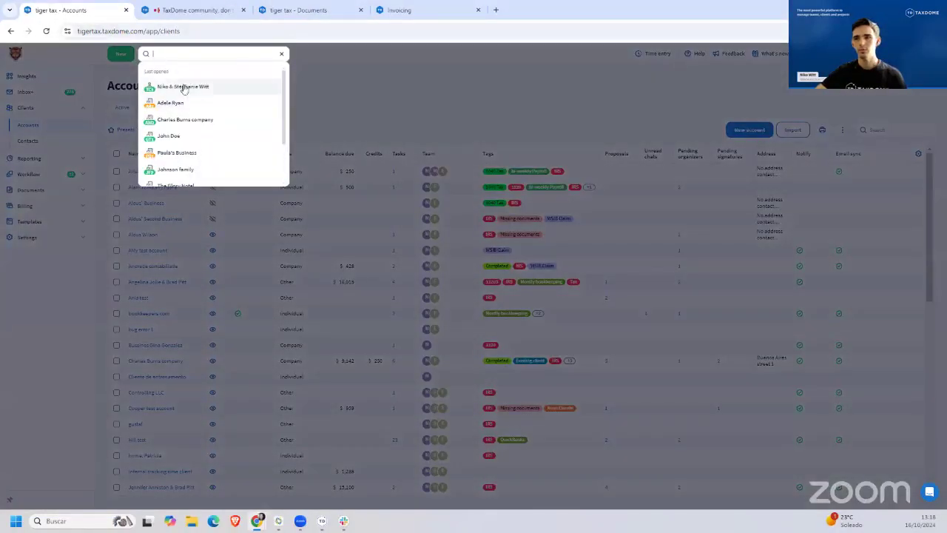
{"action": "left_click", "coordinate": [184, 87]}
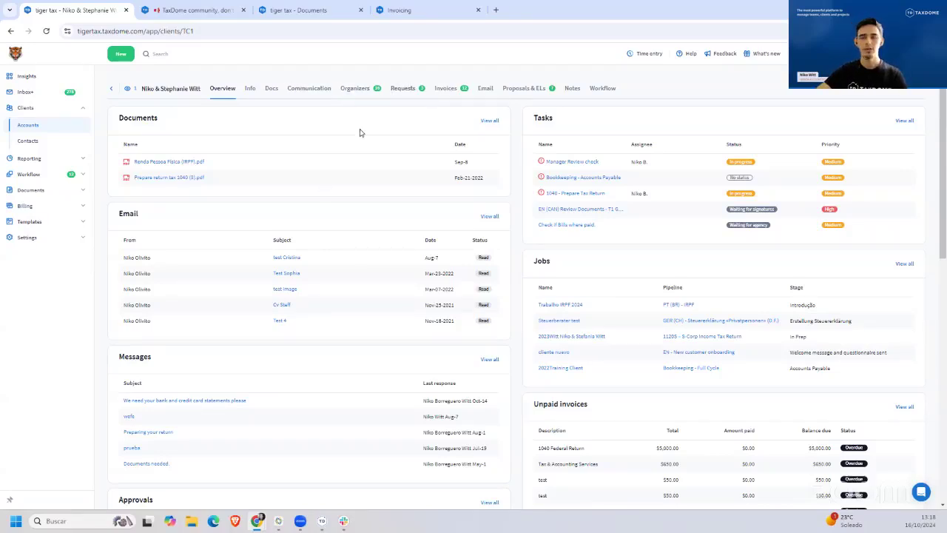
{"action": "left_click", "coordinate": [271, 90]}
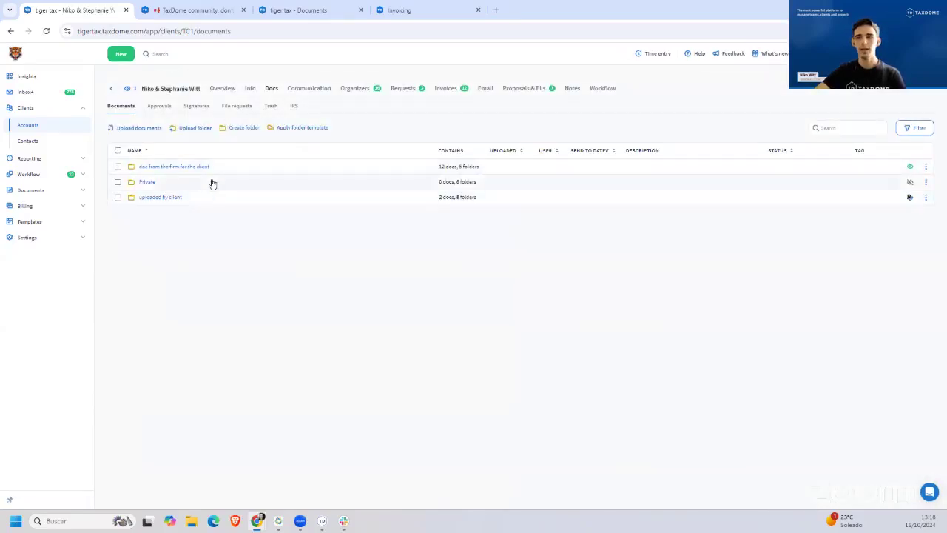
{"action": "left_click", "coordinate": [176, 199]}
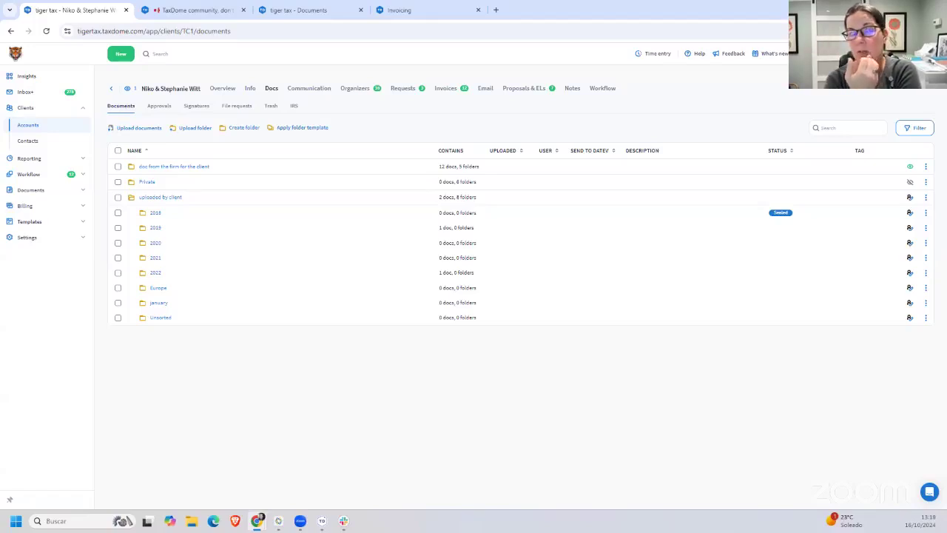
{"action": "left_click", "coordinate": [133, 199]}
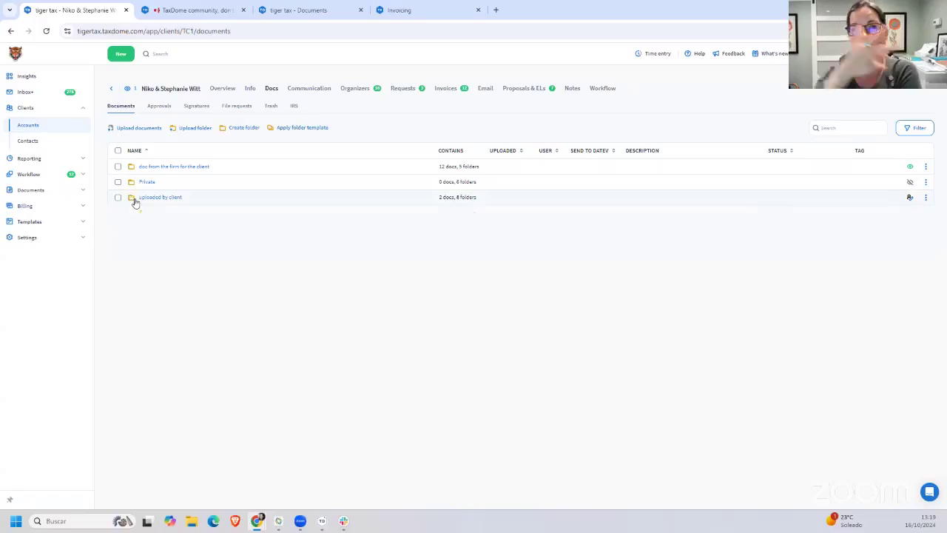
Step: Switch to the incognito browser window and upload invoice_1321414 to the "Do you have any non-US income or assets?" request
{"action": "left_click", "coordinate": [406, 91]}
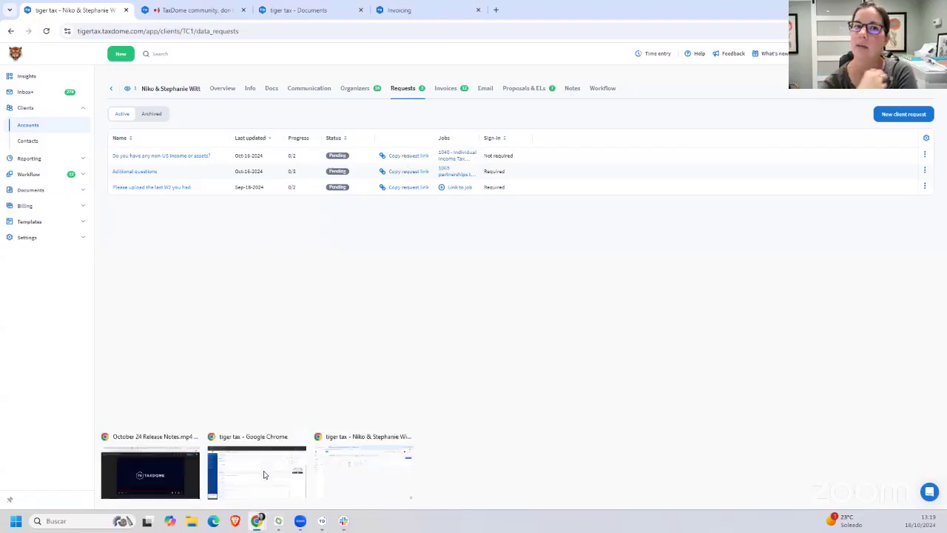
{"action": "left_click", "coordinate": [264, 468]}
{"action": "left_click", "coordinate": [194, 7]}
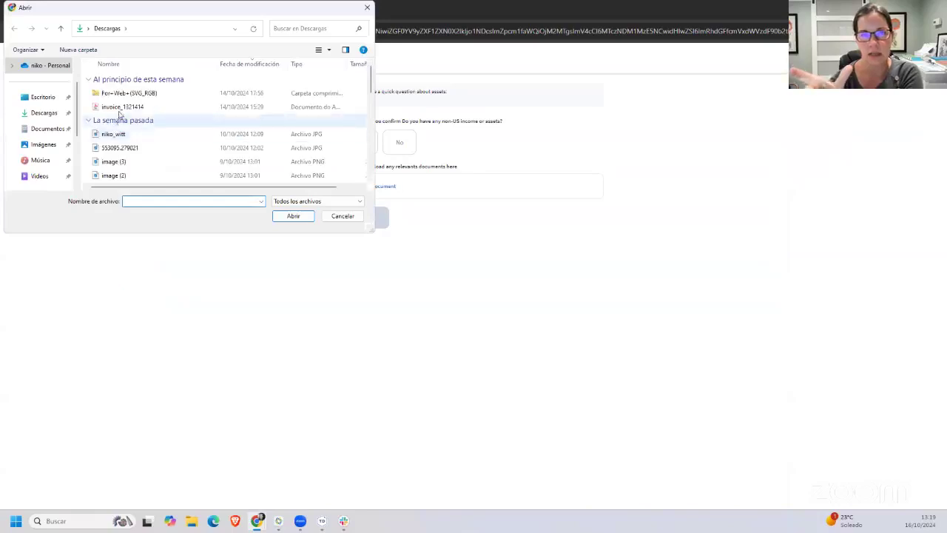
{"action": "left_click", "coordinate": [128, 108]}
{"action": "left_click", "coordinate": [293, 216]}
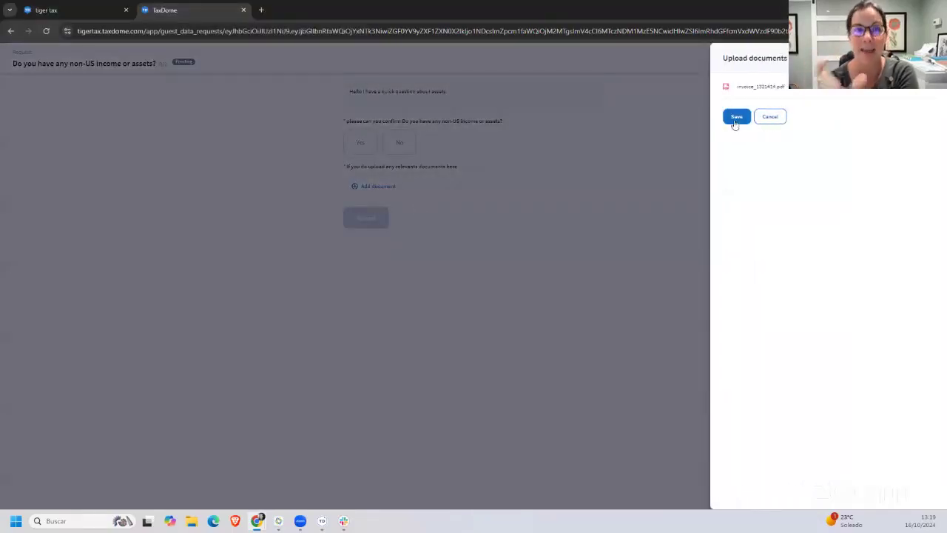
{"action": "left_click", "coordinate": [737, 116]}
Step: Answer No to the non-US income or assets question and submit the request as the client
{"action": "left_click", "coordinate": [385, 254]}
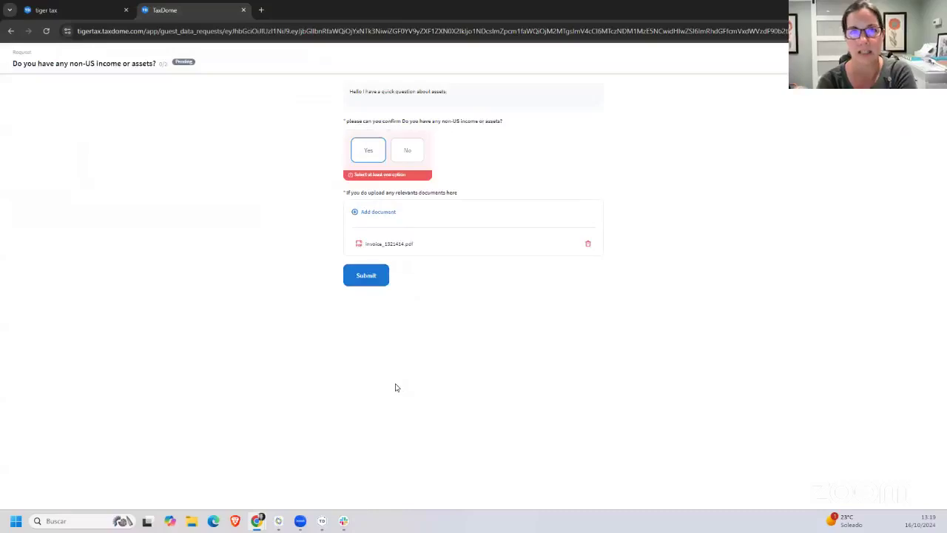
{"action": "left_click", "coordinate": [405, 146]}
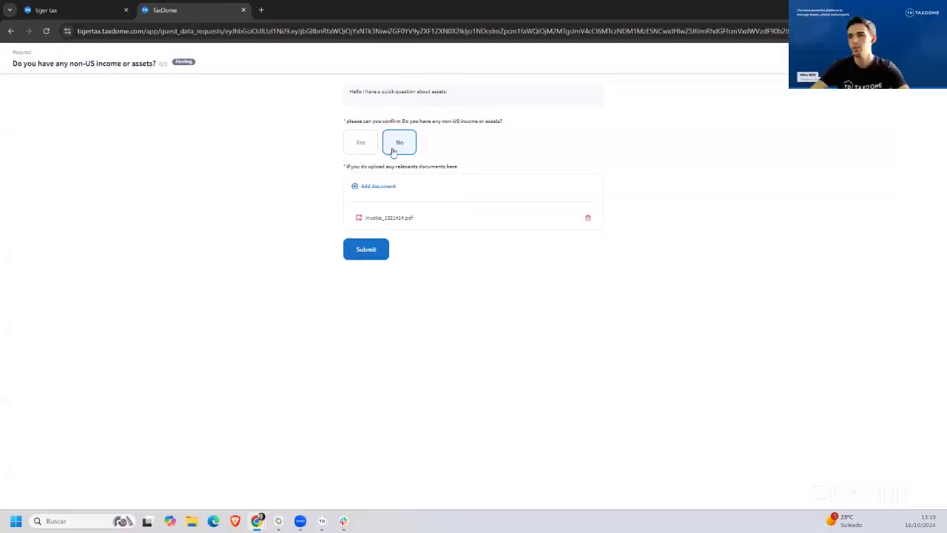
{"action": "left_click", "coordinate": [366, 251]}
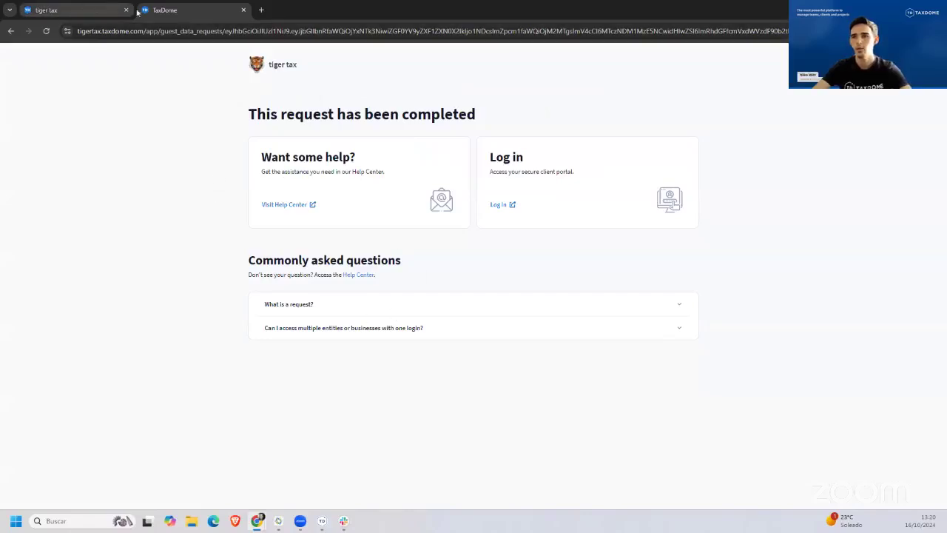
Step: Reload the submitted request's page and open the copied request link again in a new incognito tab
{"action": "left_click", "coordinate": [48, 32]}
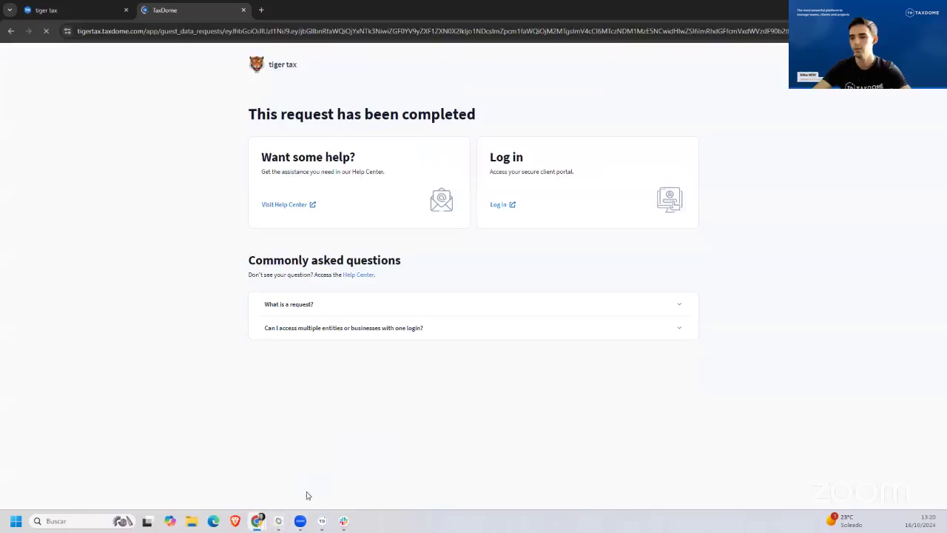
{"action": "left_click", "coordinate": [341, 482]}
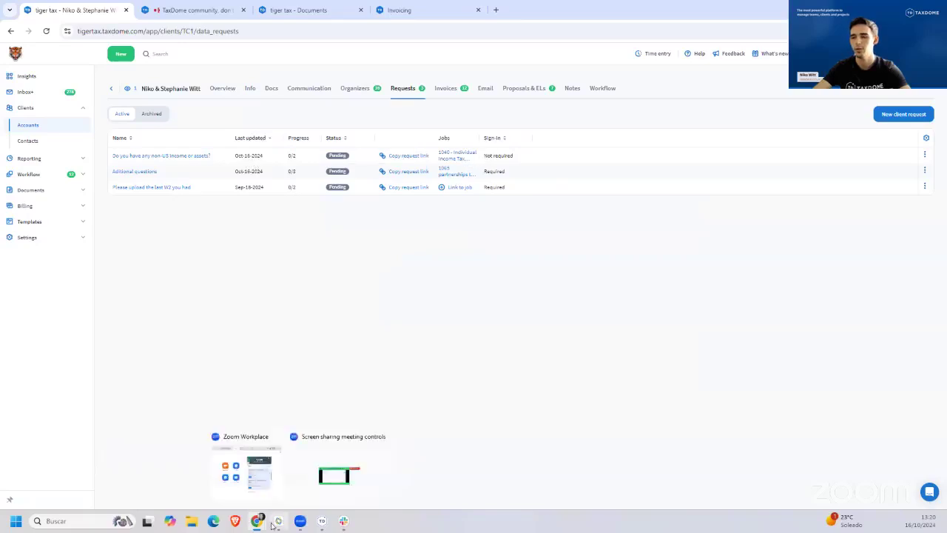
{"action": "left_click", "coordinate": [256, 471]}
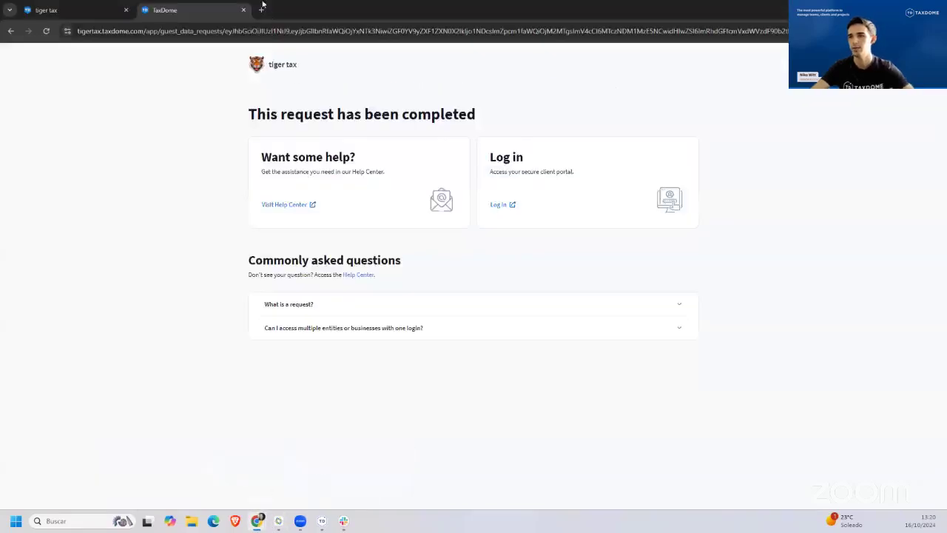
{"action": "left_click", "coordinate": [261, 9]}
{"action": "key", "text": "ctrl+v"}
{"action": "key", "text": "Return"}
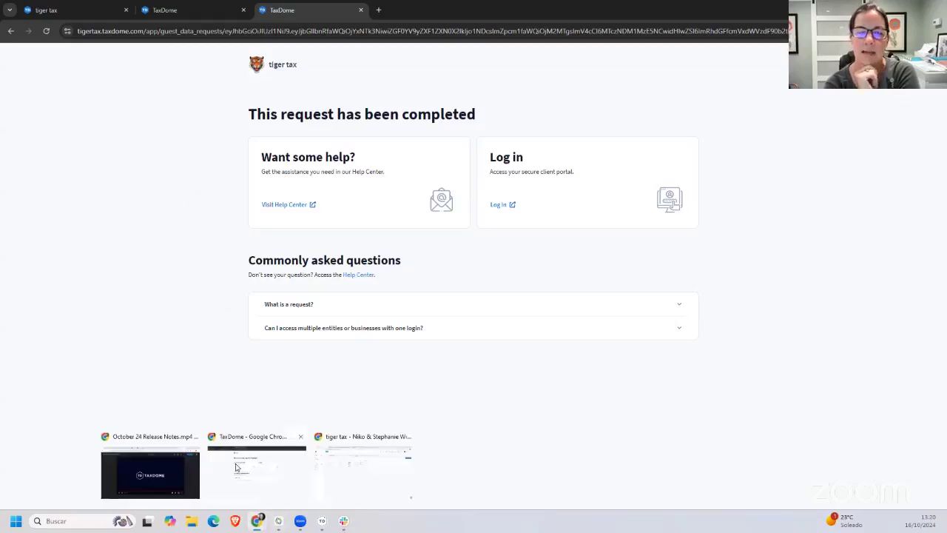
Step: Return to the firm's requests list in the main browser window, view the non-US income request's actions, and reload the list
{"action": "mouse_move", "coordinate": [257, 520]}
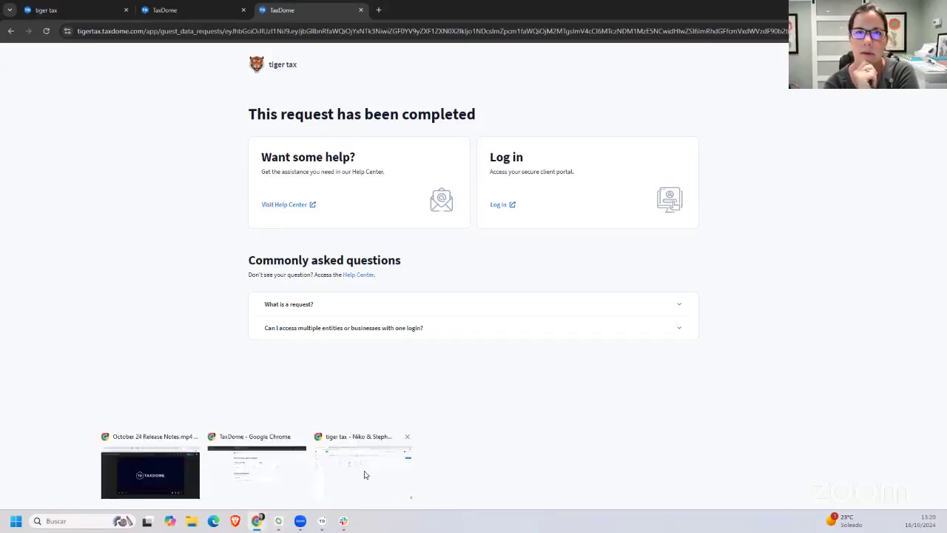
{"action": "left_click", "coordinate": [347, 474]}
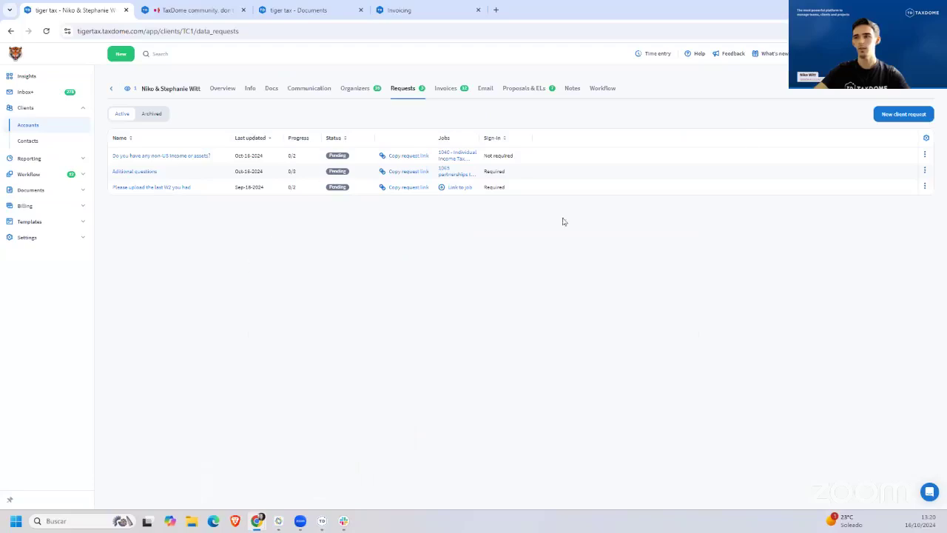
{"action": "left_click", "coordinate": [923, 154]}
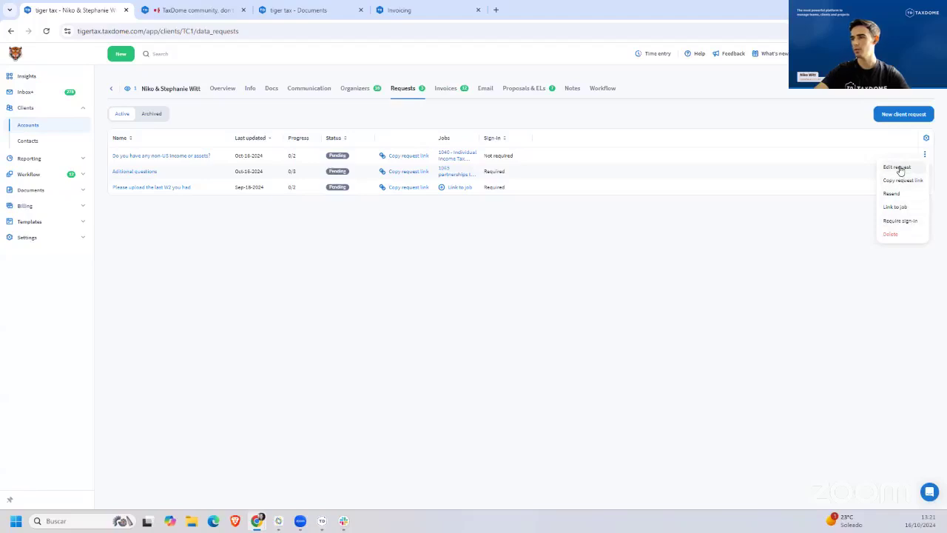
{"action": "left_click", "coordinate": [167, 294]}
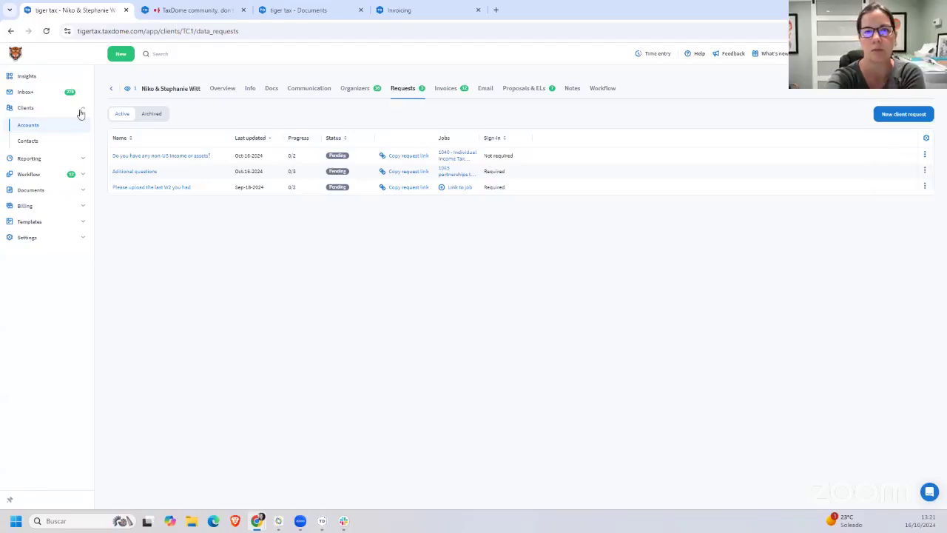
{"action": "left_click", "coordinate": [48, 31]}
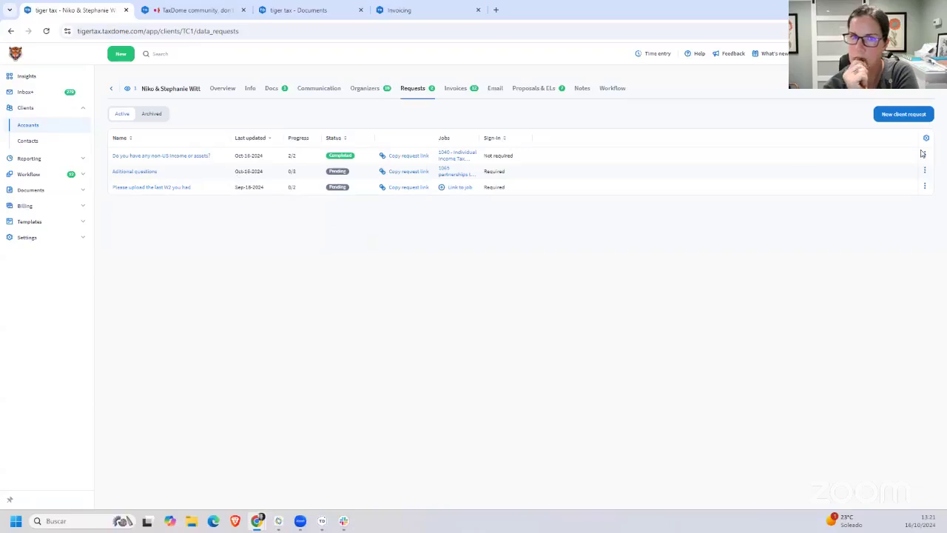
Step: Review the non-US income request's answers and available actions, and open the client's "We need your bank and credit card statements please" chat
{"action": "left_click", "coordinate": [923, 154]}
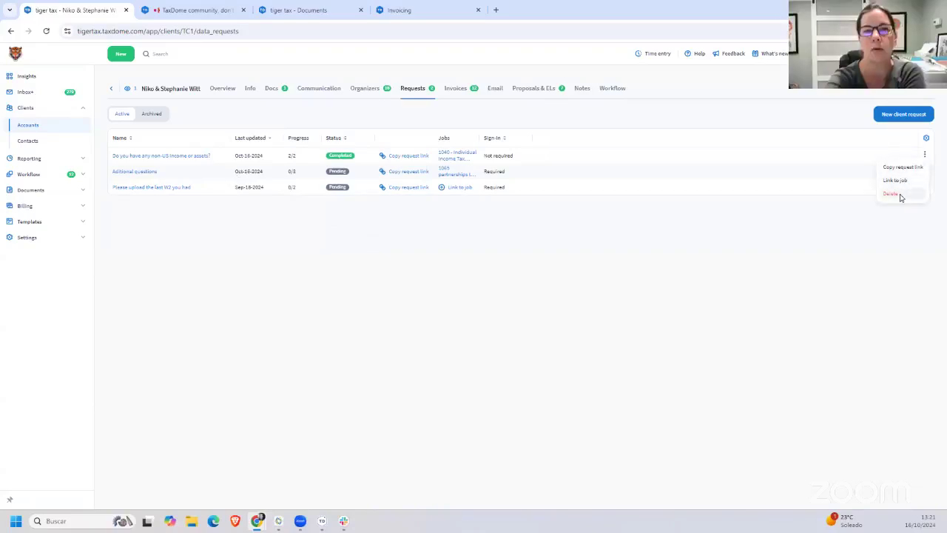
{"action": "left_click", "coordinate": [176, 157]}
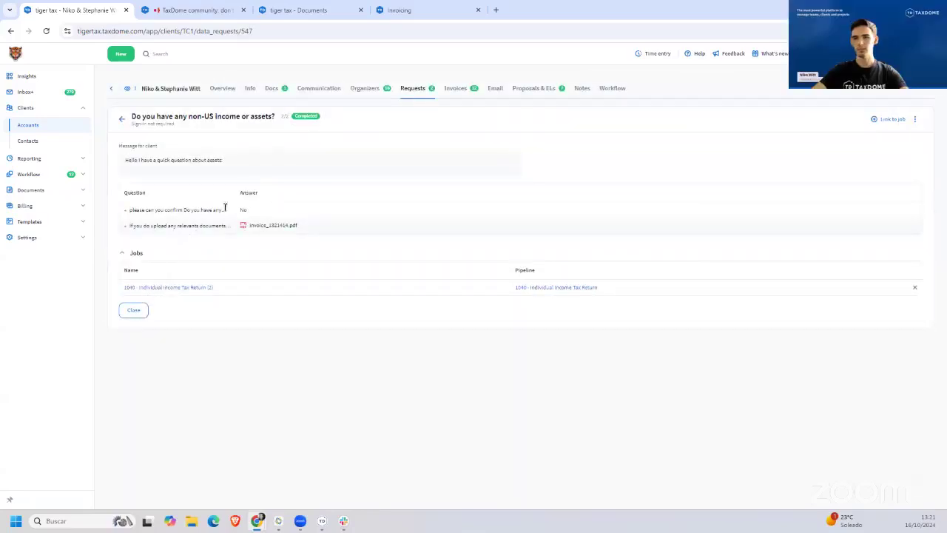
{"action": "left_click", "coordinate": [915, 119]}
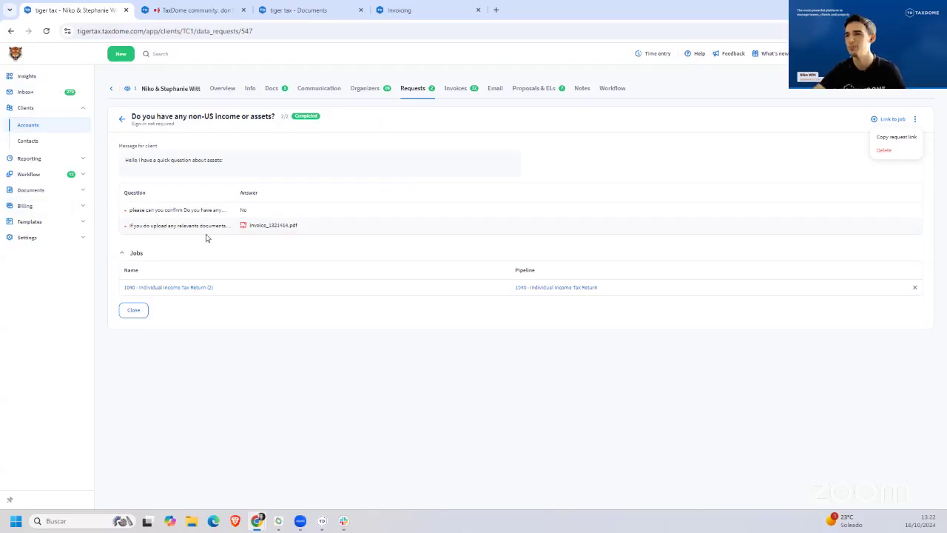
{"action": "left_click", "coordinate": [311, 89]}
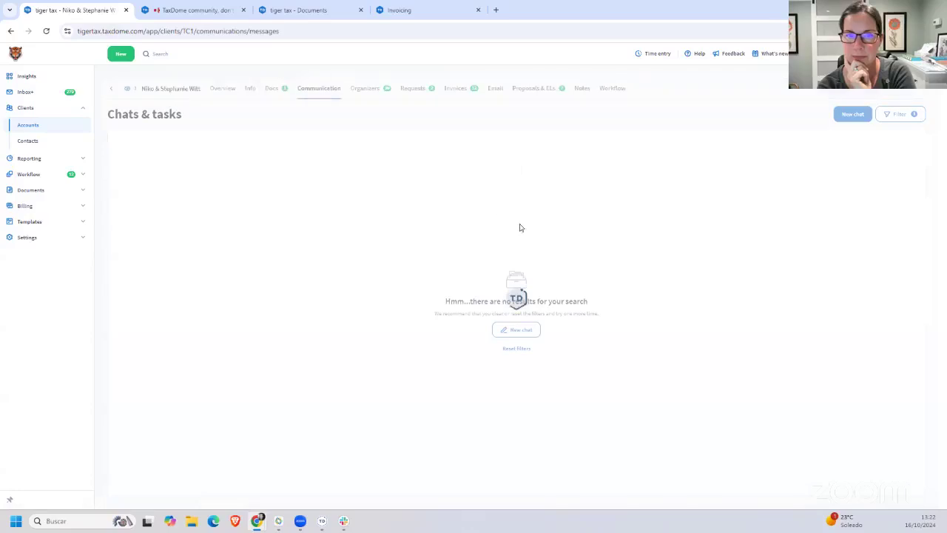
{"action": "left_click", "coordinate": [237, 145]}
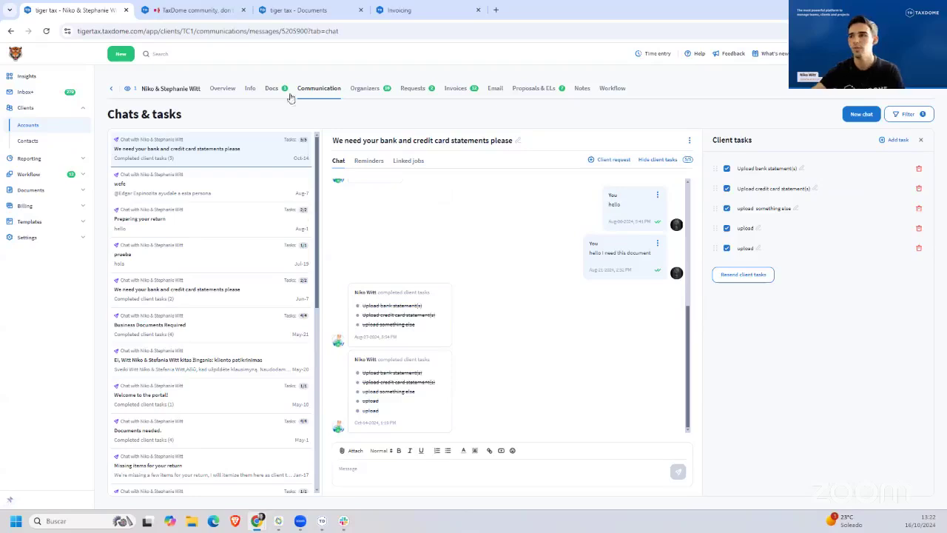
Step: Glance at the webinar announcement and look over the Invoicing courses in TaxDome Academy
{"action": "left_click", "coordinate": [187, 6]}
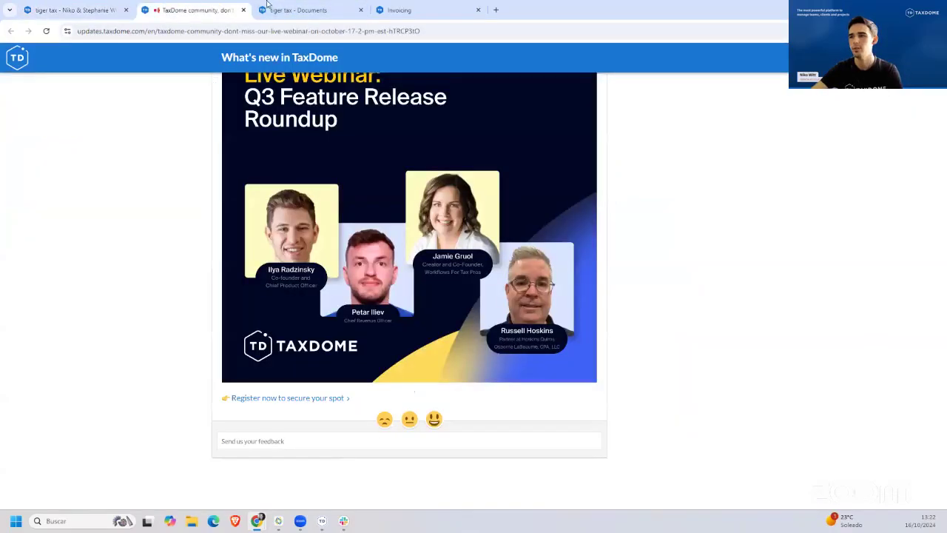
{"action": "left_click", "coordinate": [425, 10]}
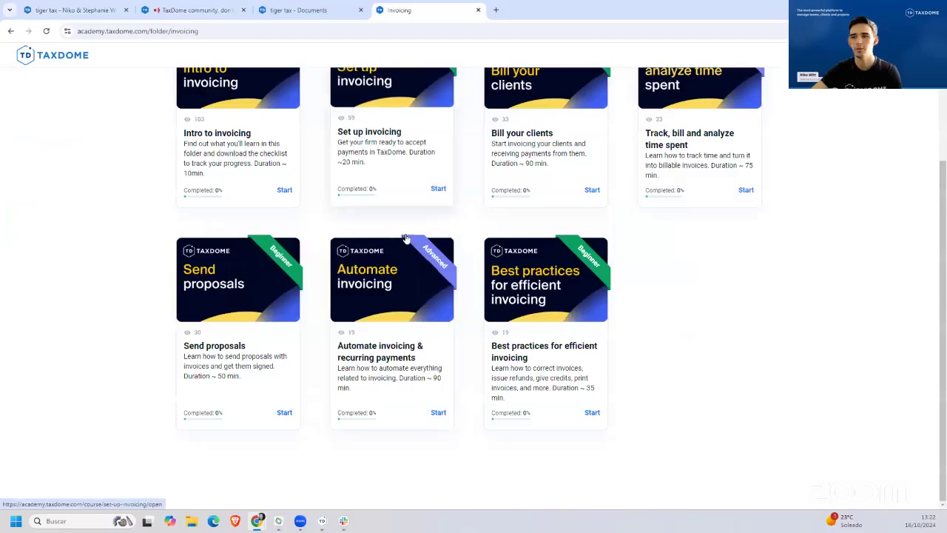
{"action": "scroll", "coordinate": [342, 227], "scroll_direction": "up", "scroll_amount": 2}
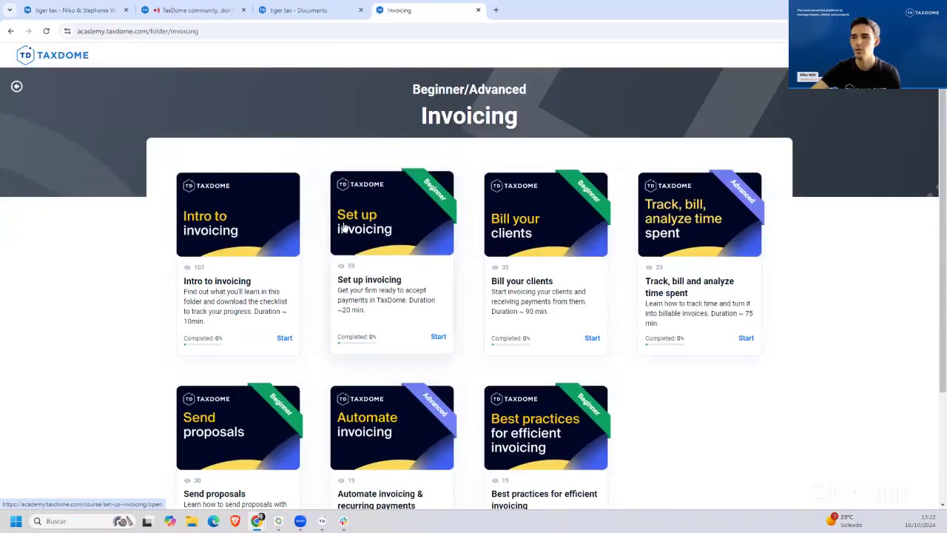
{"action": "scroll", "coordinate": [352, 222], "scroll_direction": "down", "scroll_amount": 1}
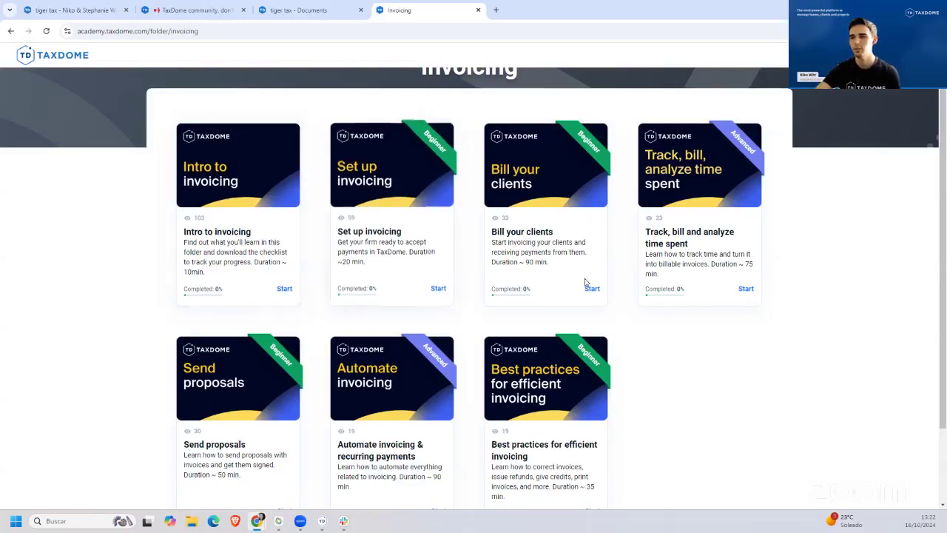
Step: Return to the firm's Accounts list, select all listed accounts, and view the bulk-edit options for login, notify and email sync
{"action": "scroll", "coordinate": [784, 444], "scroll_direction": "down", "scroll_amount": 1}
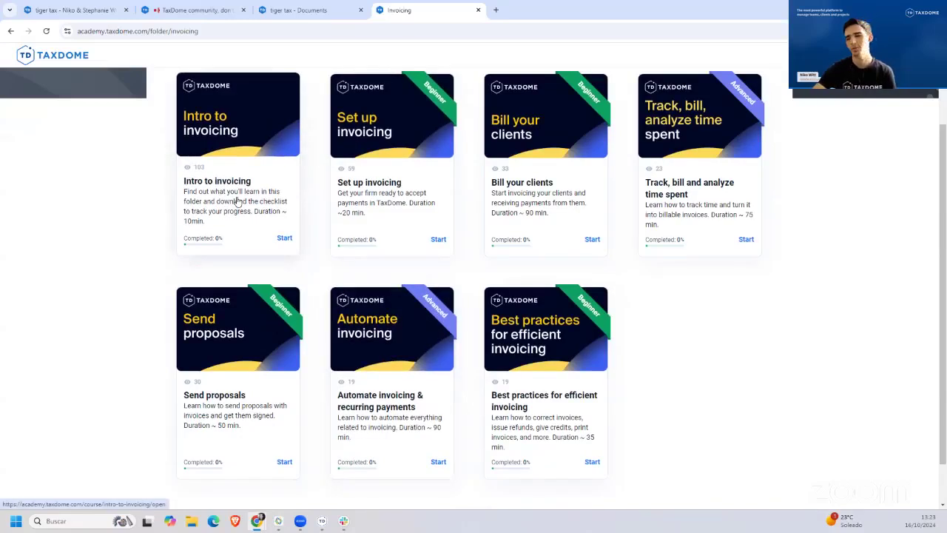
{"action": "left_click", "coordinate": [101, 9]}
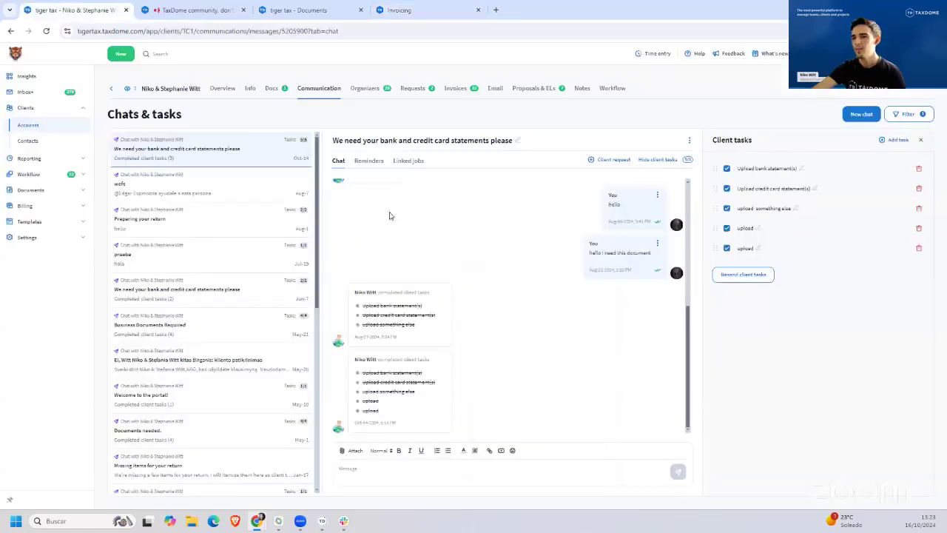
{"action": "left_click", "coordinate": [29, 128]}
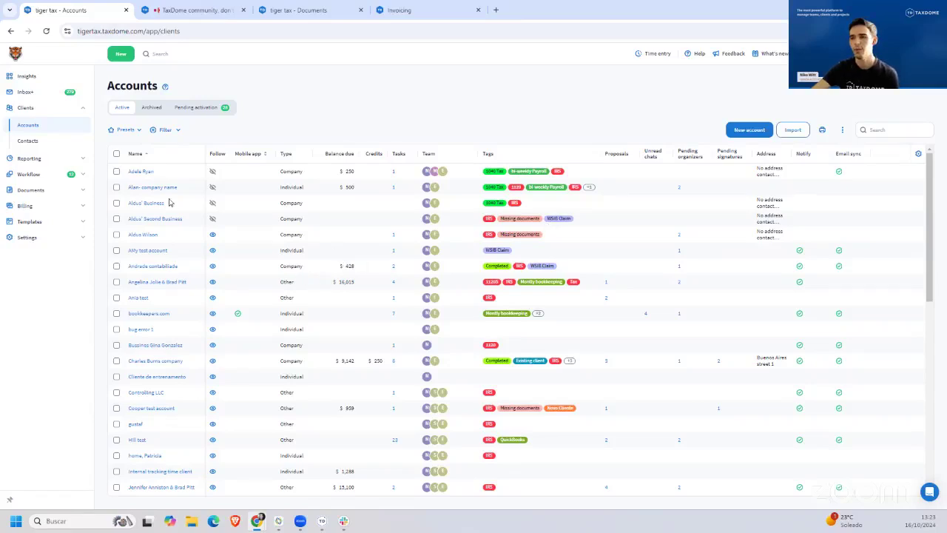
{"action": "left_click", "coordinate": [116, 153]}
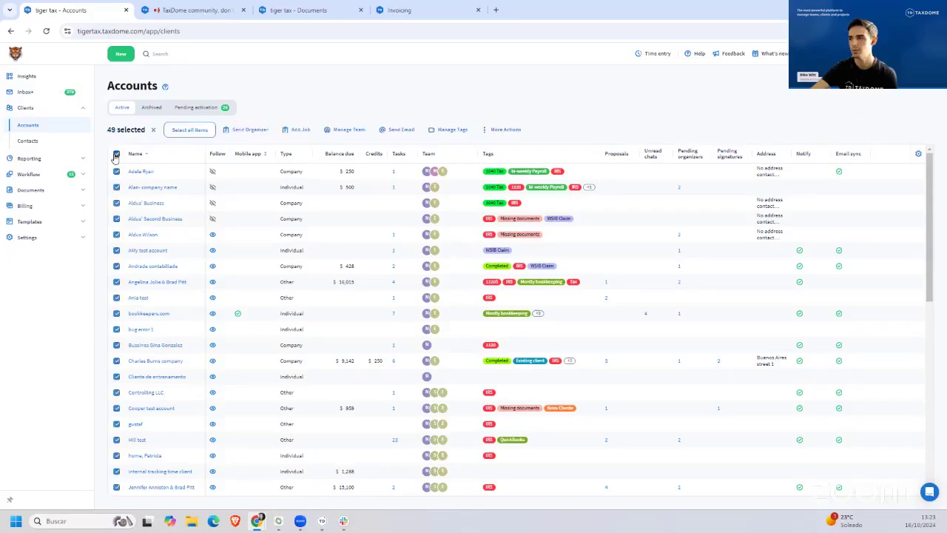
{"action": "left_click", "coordinate": [488, 131]}
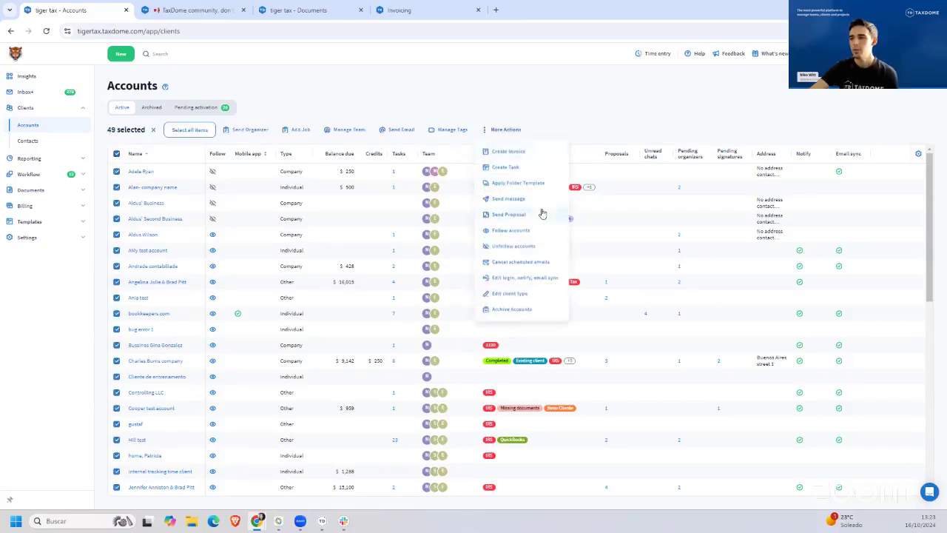
{"action": "left_click", "coordinate": [508, 279]}
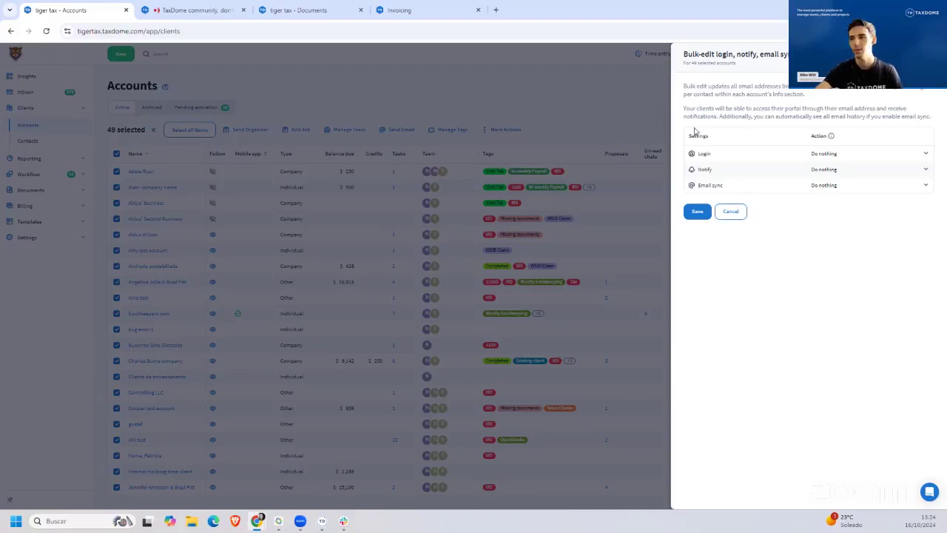
{"action": "left_click", "coordinate": [618, 105]}
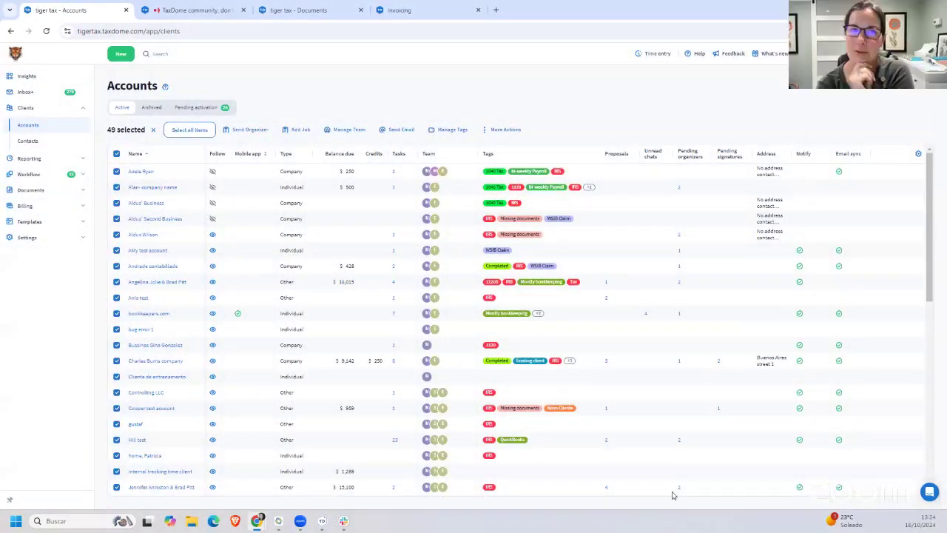
{"action": "scroll", "coordinate": [813, 440], "scroll_direction": "down", "scroll_amount": 1}
{"action": "scroll", "coordinate": [814, 333], "scroll_direction": "up", "scroll_amount": 1}
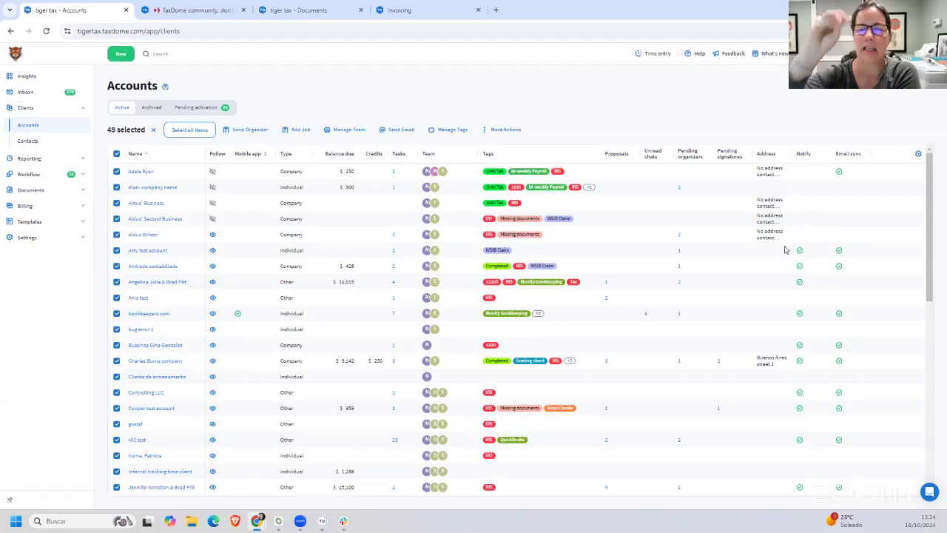
{"action": "scroll", "coordinate": [801, 333], "scroll_direction": "down", "scroll_amount": 3}
{"action": "scroll", "coordinate": [802, 384], "scroll_direction": "up", "scroll_amount": 3}
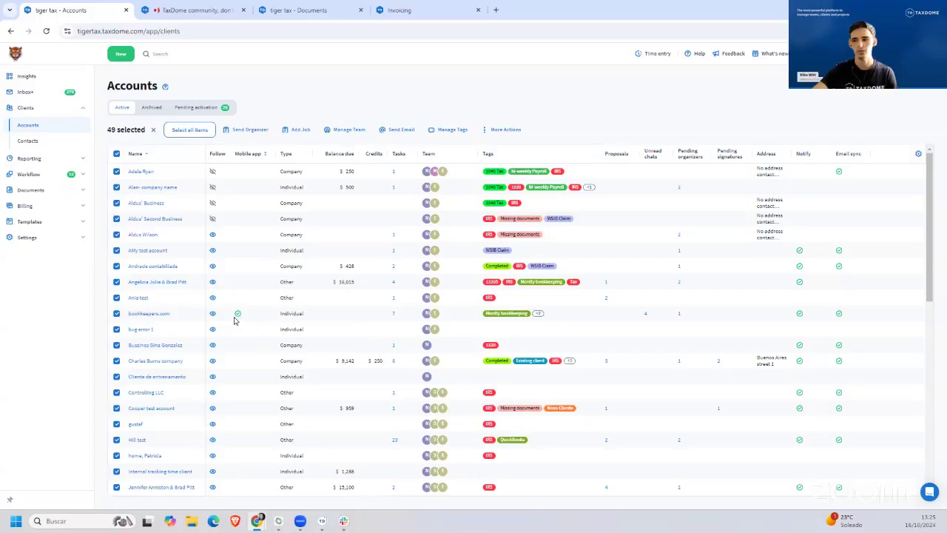
{"action": "mouse_move", "coordinate": [237, 315]}
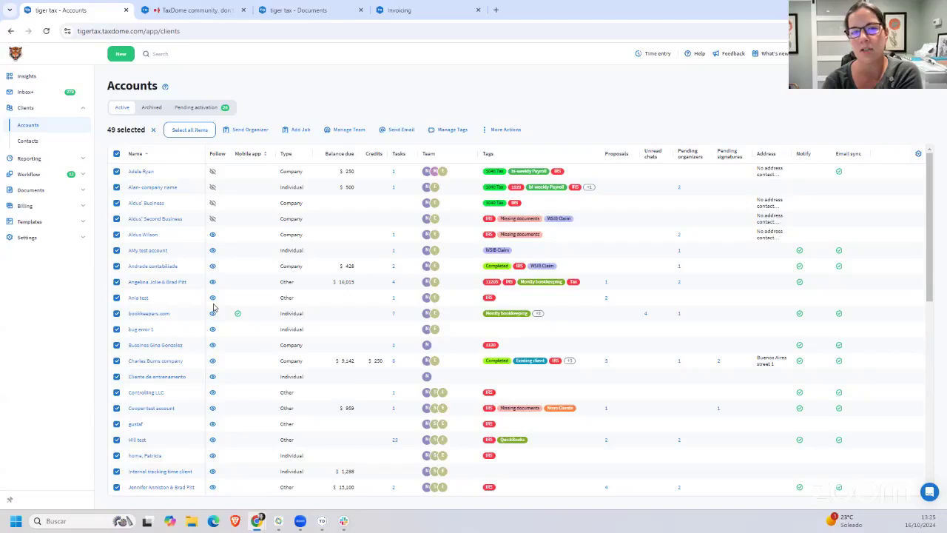
{"action": "scroll", "coordinate": [834, 312], "scroll_direction": "down", "scroll_amount": 1}
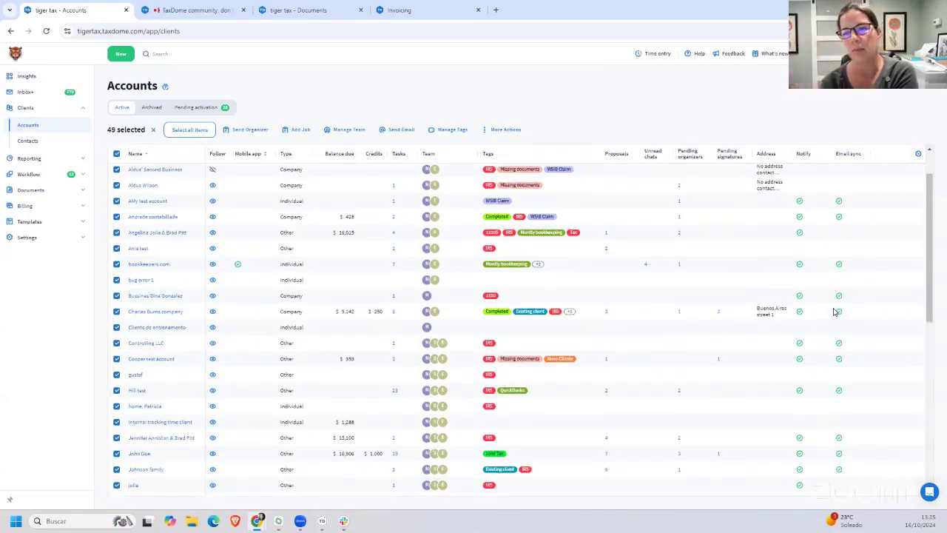
{"action": "scroll", "coordinate": [835, 312], "scroll_direction": "up", "scroll_amount": 1}
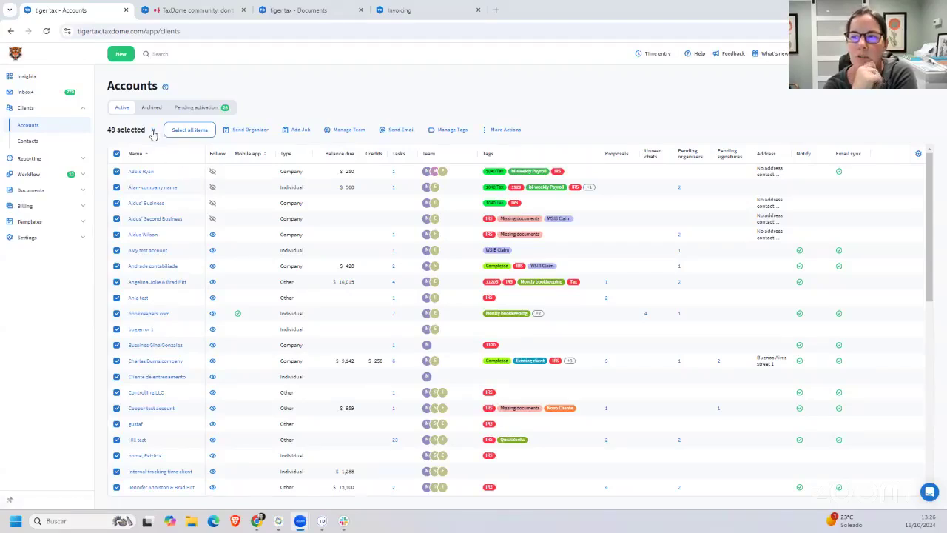
Step: Review the additional bulk actions for the selected accounts, look over the list, and clear the selection
{"action": "left_click", "coordinate": [482, 130]}
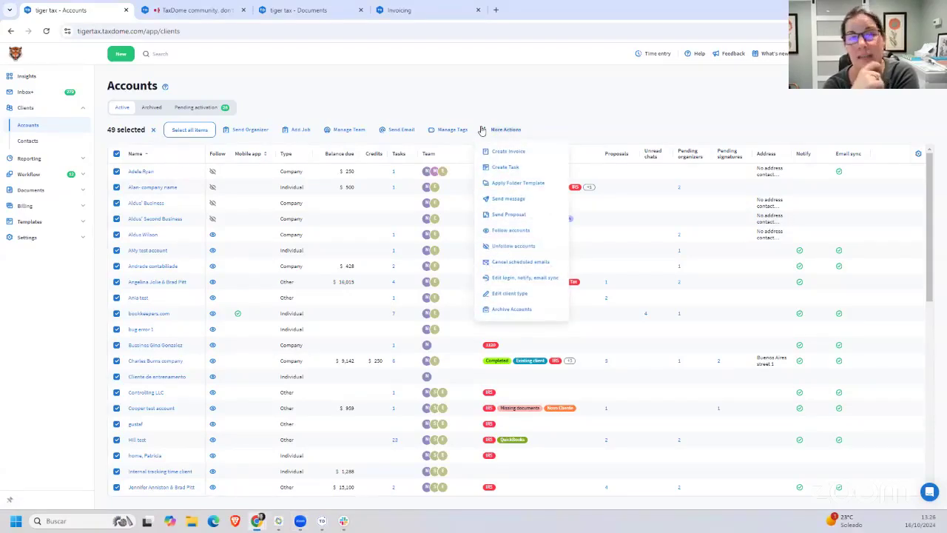
{"action": "left_click", "coordinate": [560, 119]}
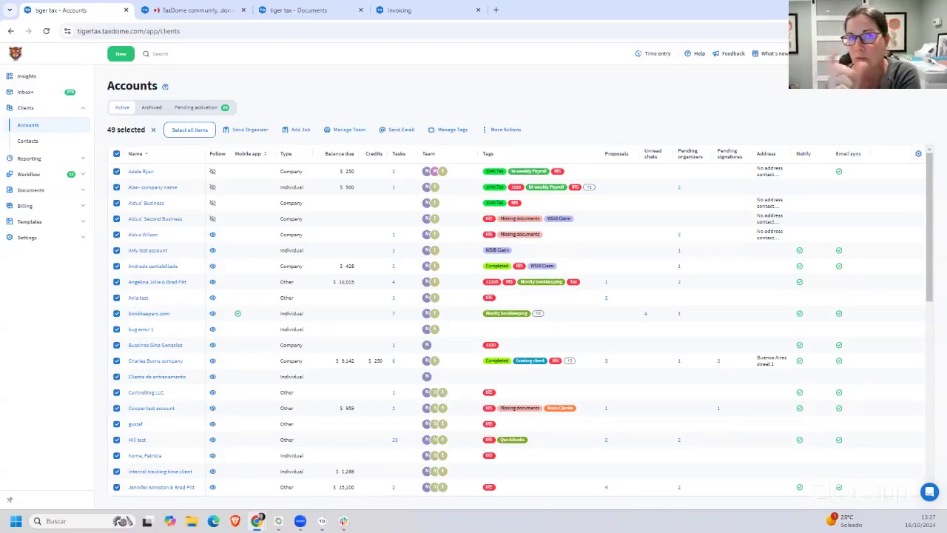
{"action": "scroll", "coordinate": [244, 311], "scroll_direction": "down", "scroll_amount": 10}
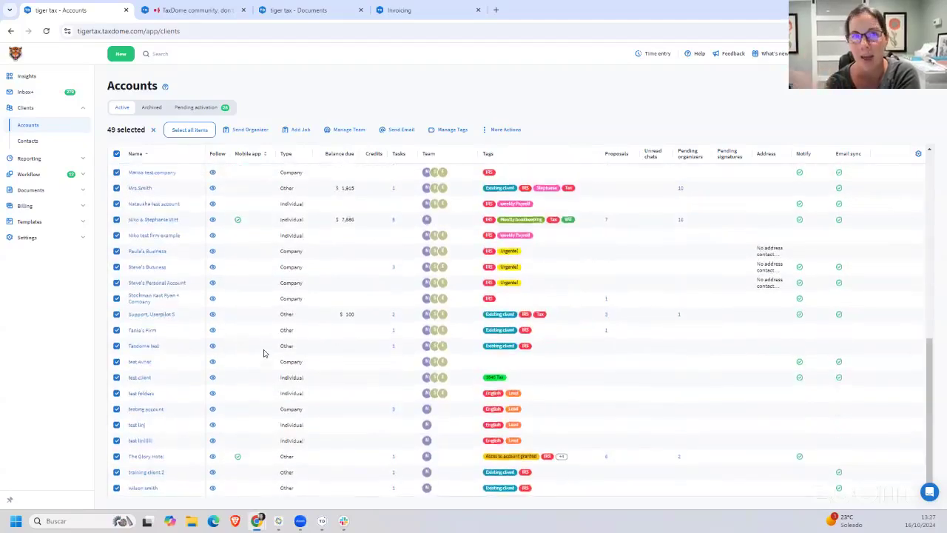
{"action": "scroll", "coordinate": [271, 429], "scroll_direction": "up", "scroll_amount": 10}
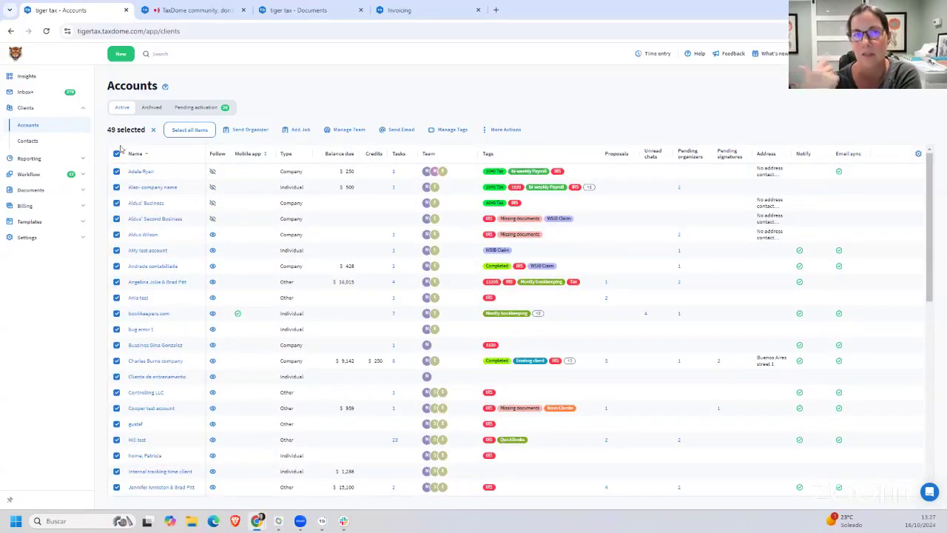
{"action": "left_click", "coordinate": [153, 131]}
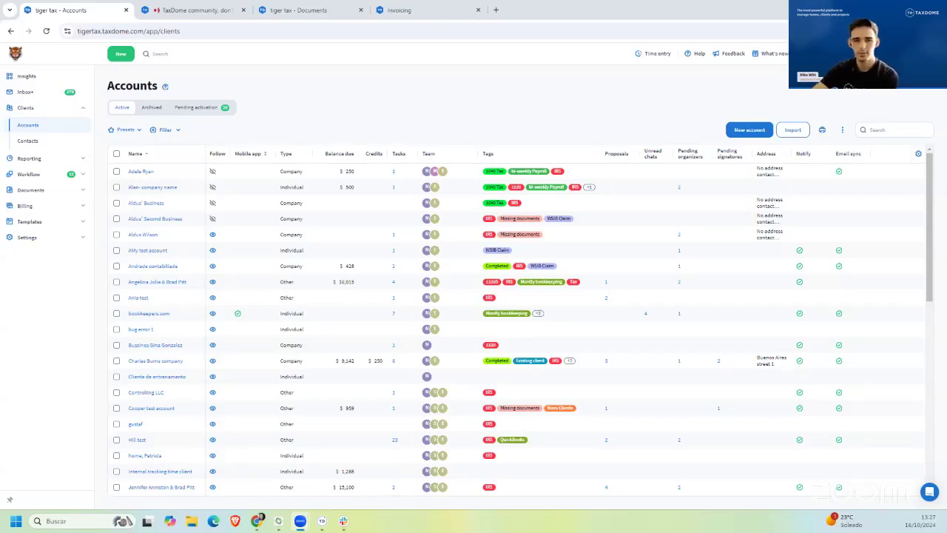
Step: Start a new client request named "Do you have any non-US income or assets?" and add a text entry question
{"action": "left_click", "coordinate": [122, 57]}
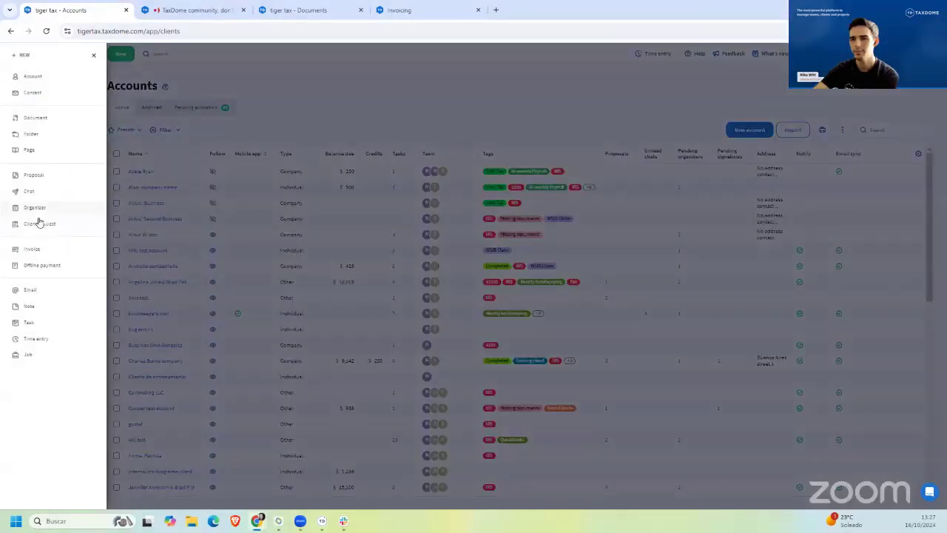
{"action": "left_click", "coordinate": [40, 224]}
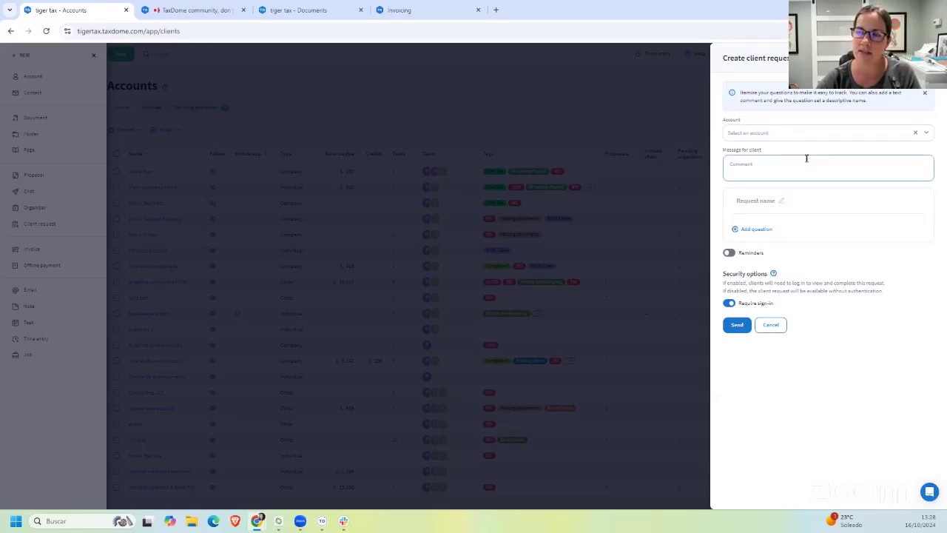
{"action": "left_click", "coordinate": [765, 200]}
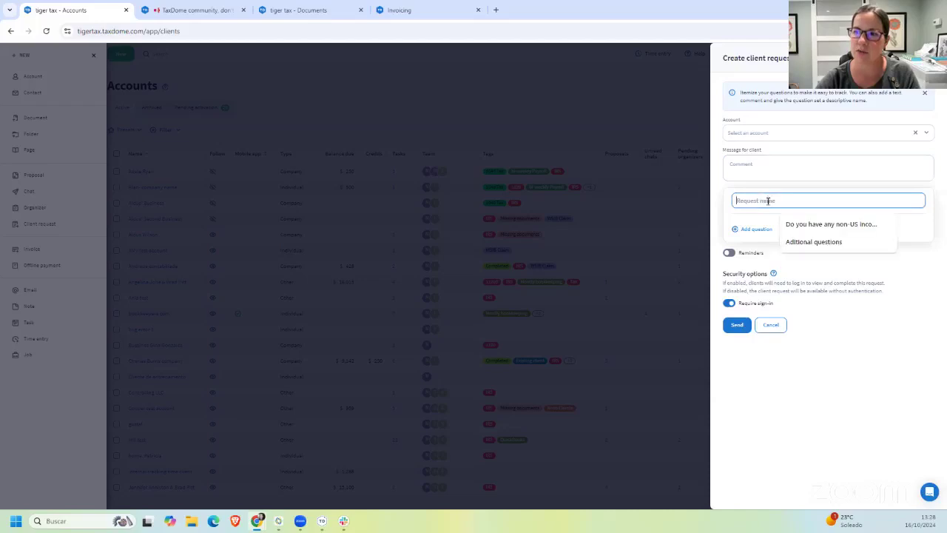
{"action": "left_click", "coordinate": [803, 223]}
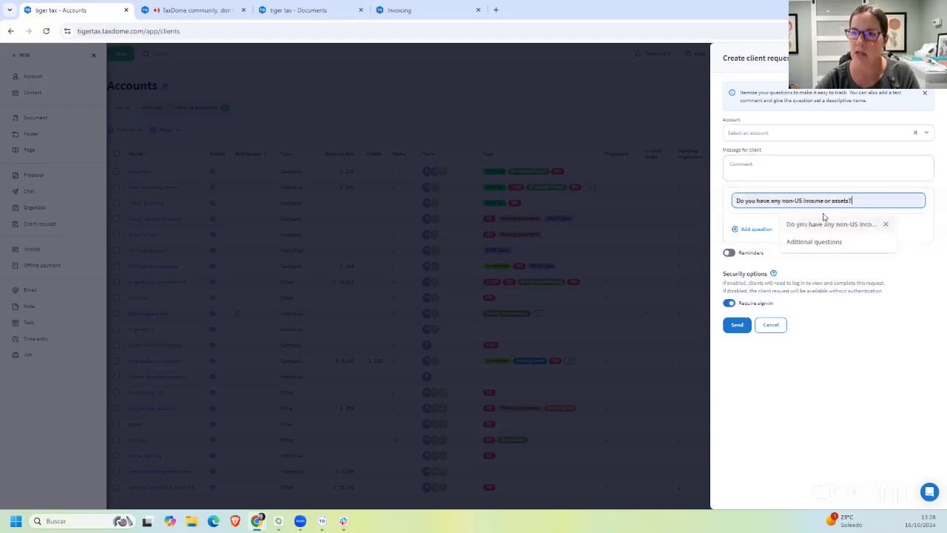
{"action": "left_click", "coordinate": [752, 231]}
{"action": "left_click", "coordinate": [761, 247]}
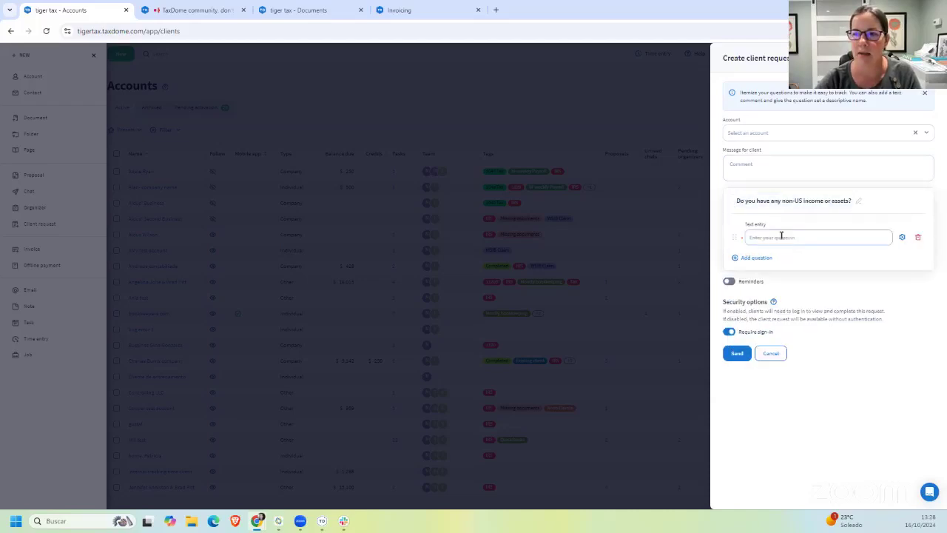
Step: Preview the text entry question's Required and Hint settings, enable the hint to show its explanation field, and leave without saving
{"action": "left_click", "coordinate": [902, 237]}
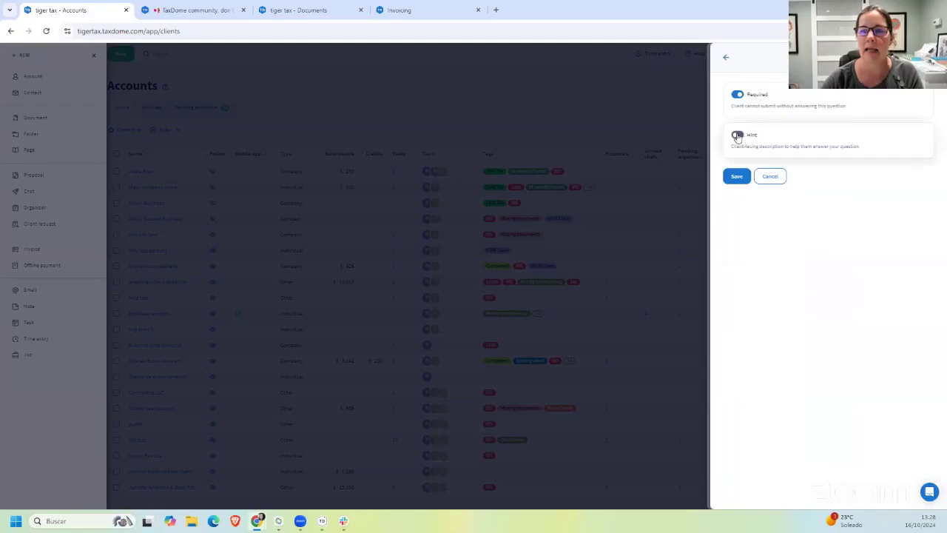
{"action": "left_click", "coordinate": [738, 136]}
{"action": "left_click", "coordinate": [769, 174]}
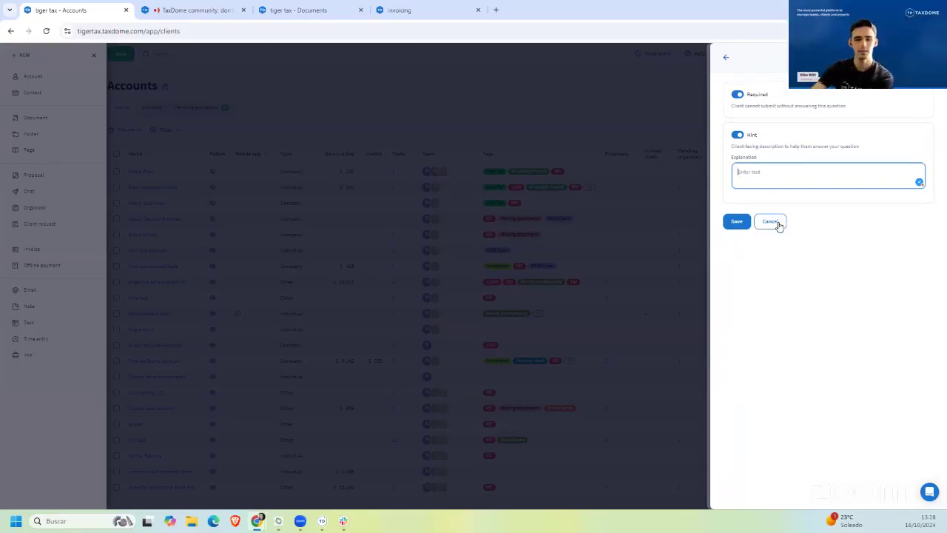
{"action": "left_click", "coordinate": [777, 224]}
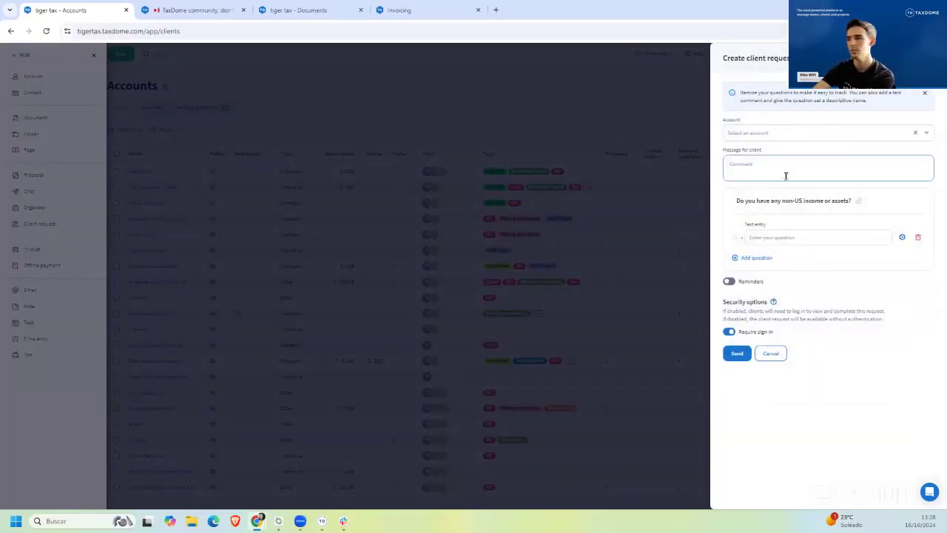
{"action": "left_click", "coordinate": [766, 241]}
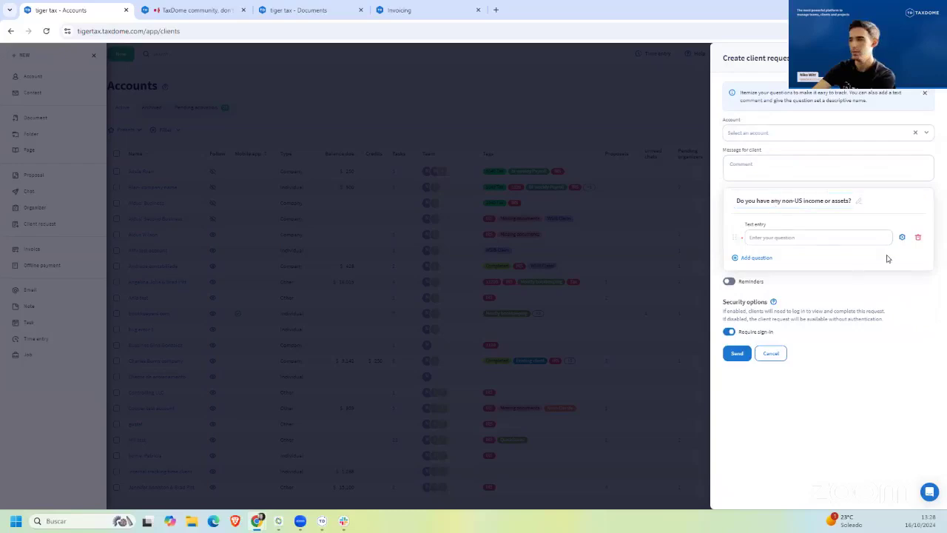
{"action": "left_click", "coordinate": [899, 237]}
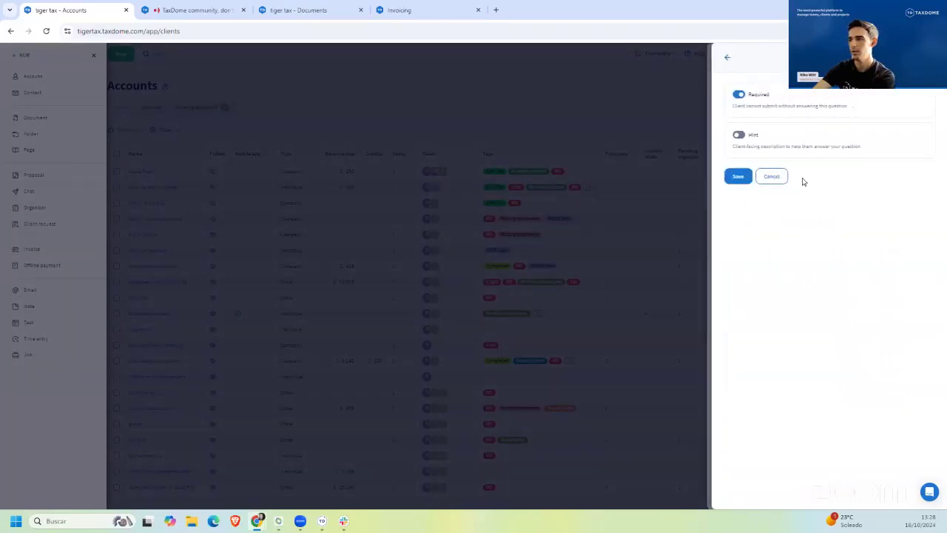
{"action": "left_click", "coordinate": [738, 136]}
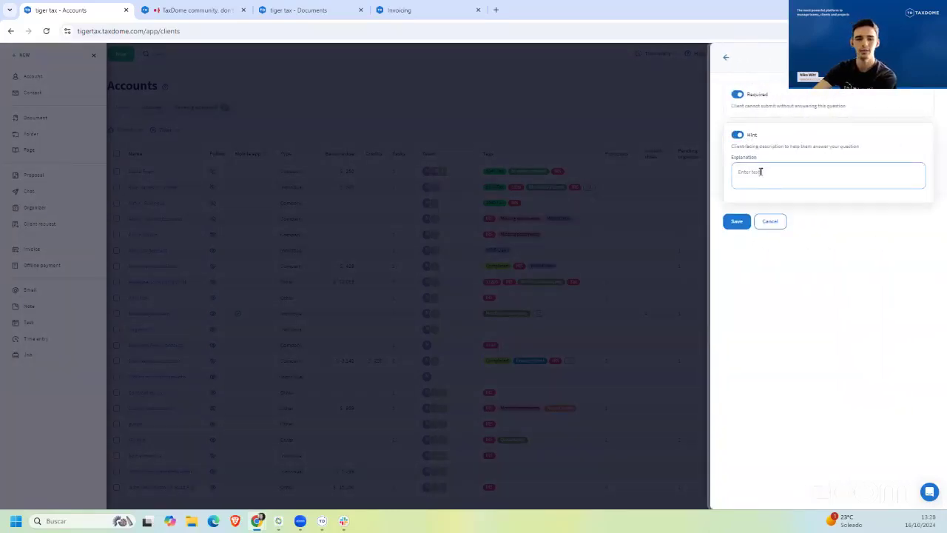
{"action": "left_click", "coordinate": [762, 172]}
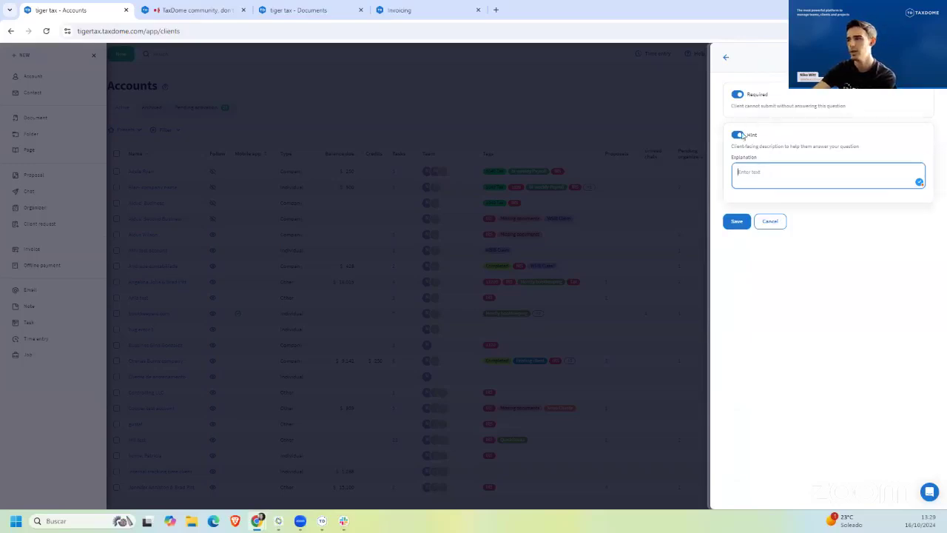
{"action": "left_click", "coordinate": [727, 59]}
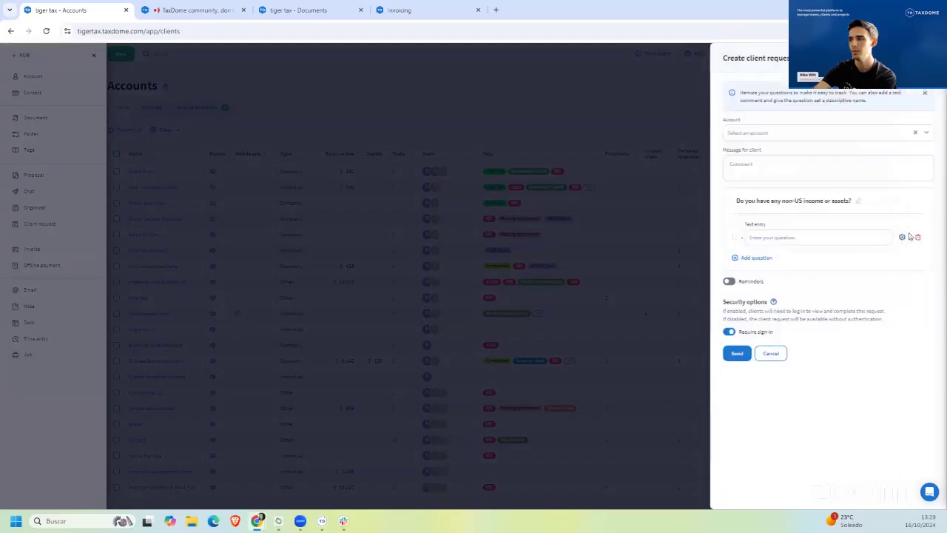
{"action": "left_click", "coordinate": [900, 241]}
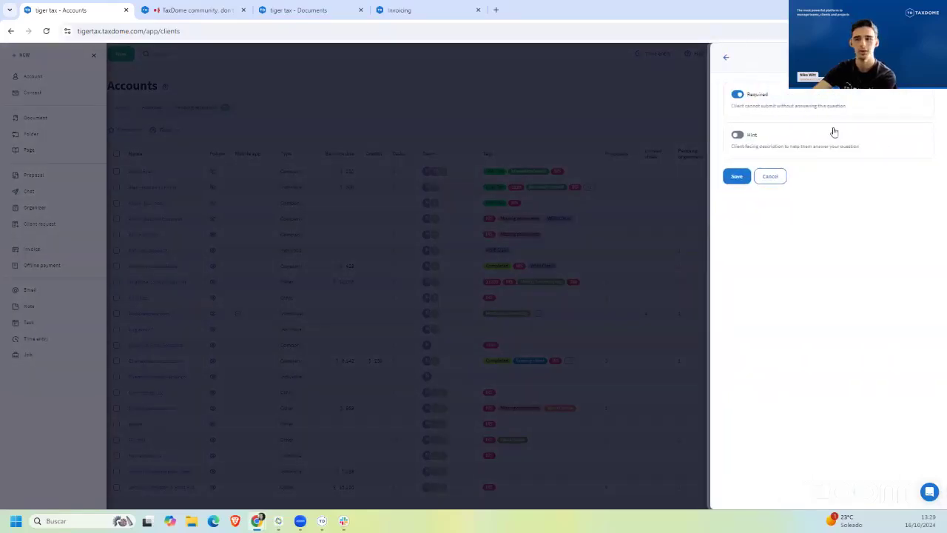
{"action": "left_click", "coordinate": [725, 59]}
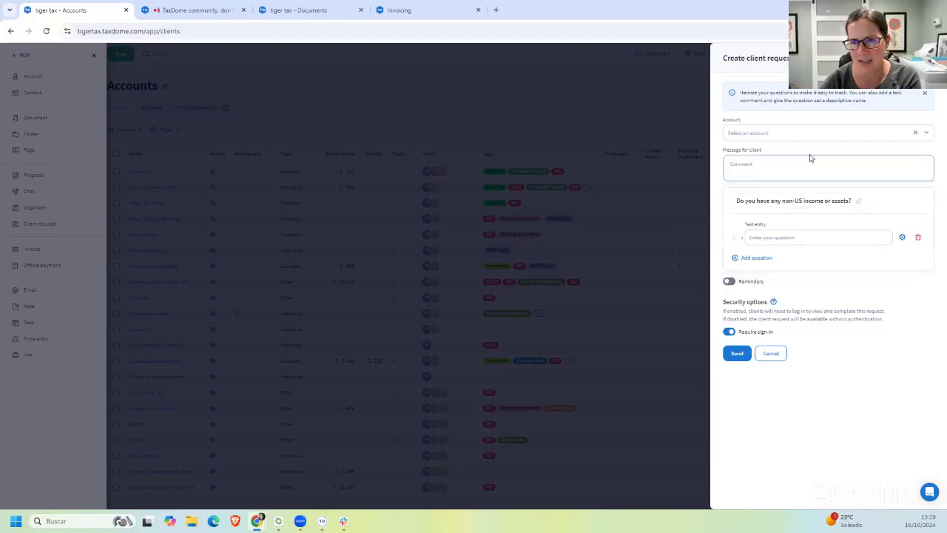
Step: Add a second text entry and a file upload question to the client request, and move the file upload between the two text entries
{"action": "left_click", "coordinate": [756, 259]}
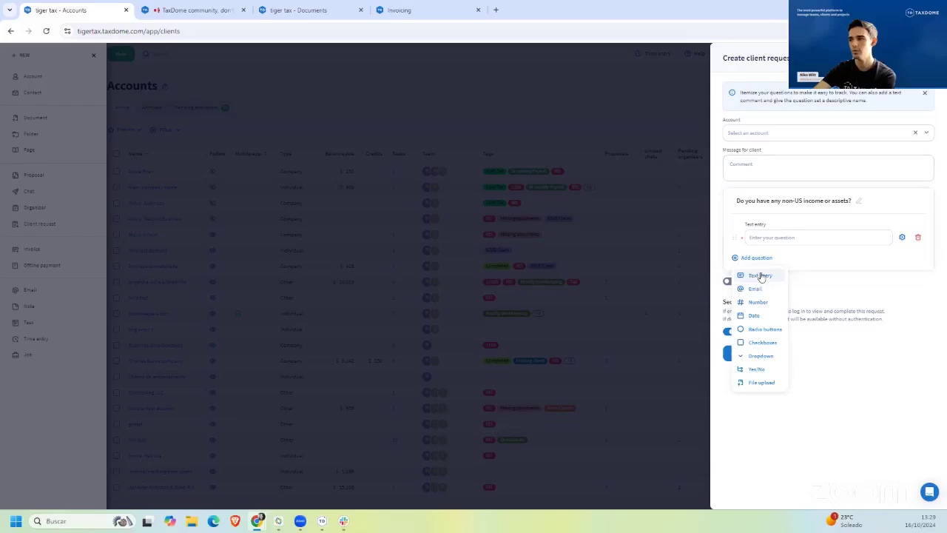
{"action": "left_click", "coordinate": [761, 276]}
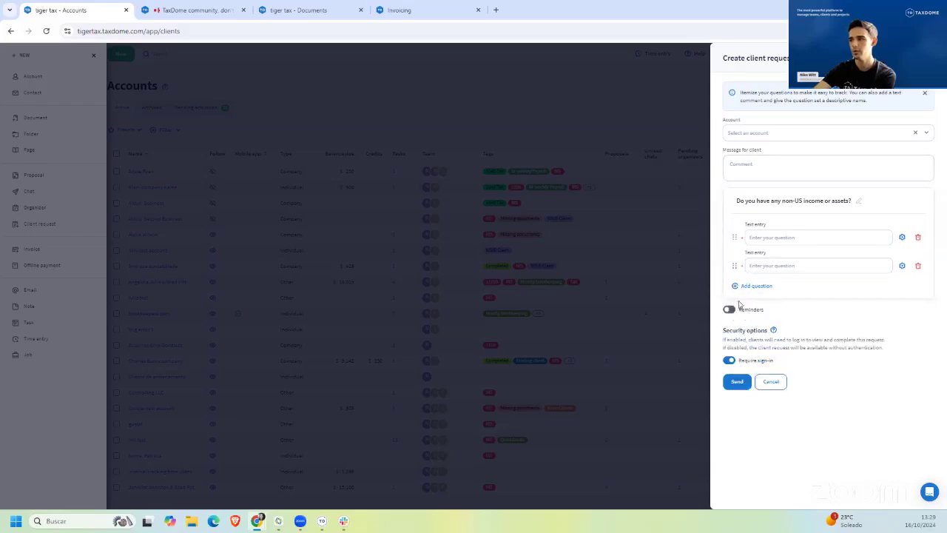
{"action": "left_click", "coordinate": [755, 287]}
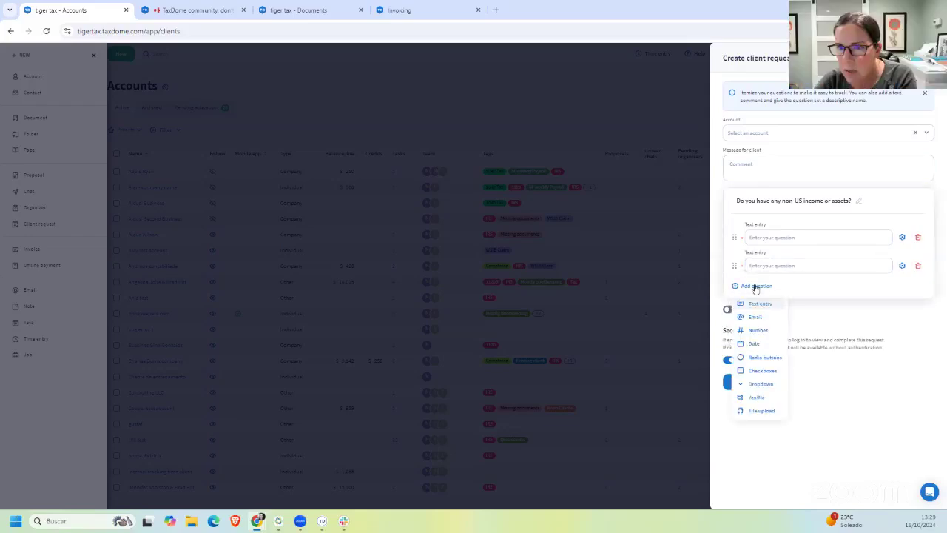
{"action": "left_click", "coordinate": [762, 410]}
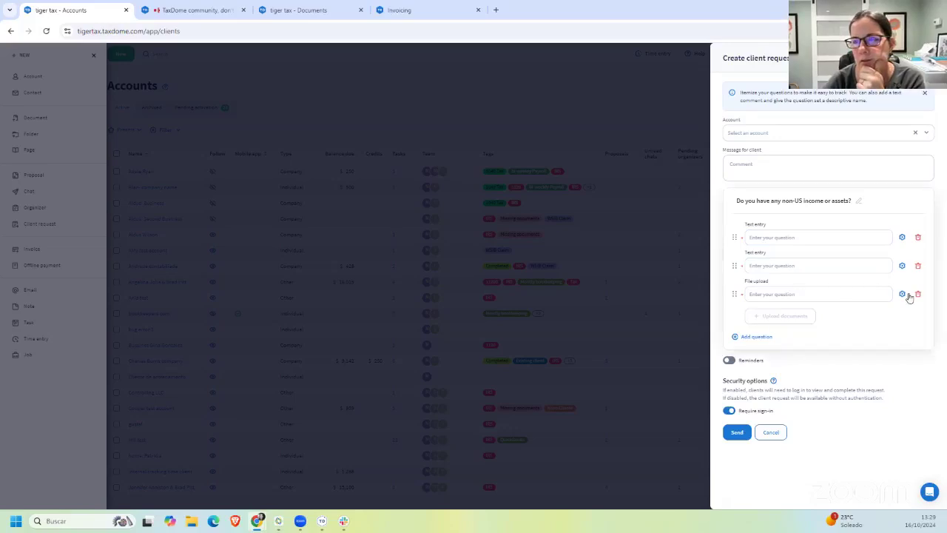
{"action": "left_click_drag", "start_coordinate": [734, 294], "coordinate": [741, 264]}
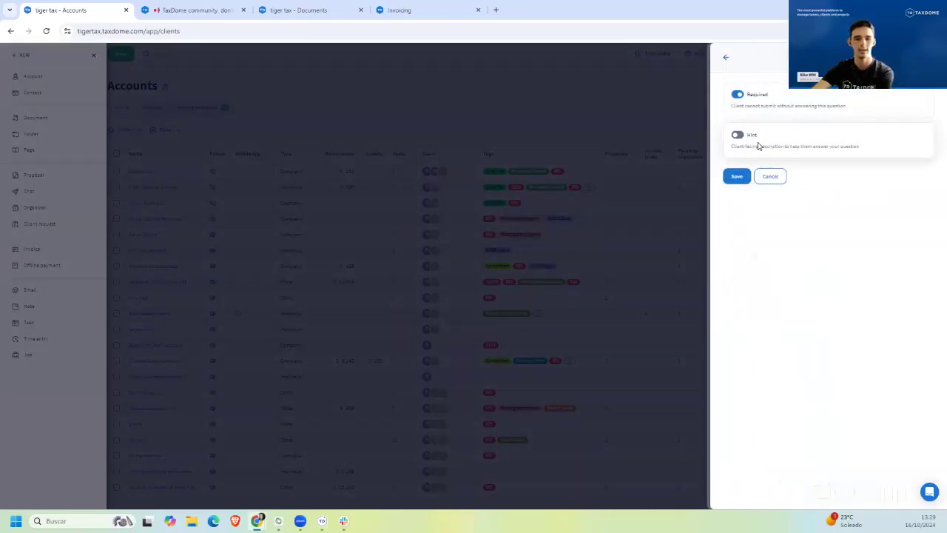
Step: Leave the question settings without saving and close the draft client request without sending it
{"action": "left_click", "coordinate": [770, 176]}
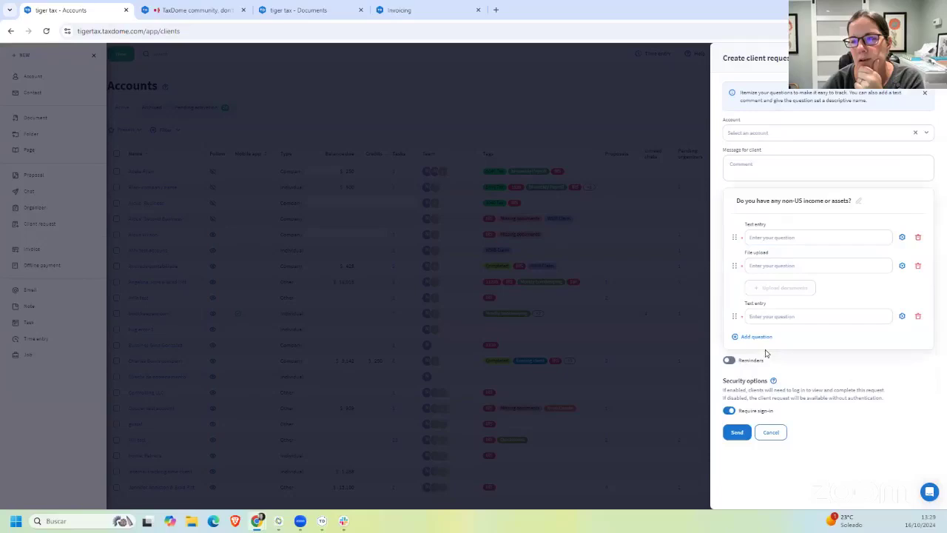
{"action": "left_click", "coordinate": [697, 391]}
{"action": "left_click", "coordinate": [387, 298]}
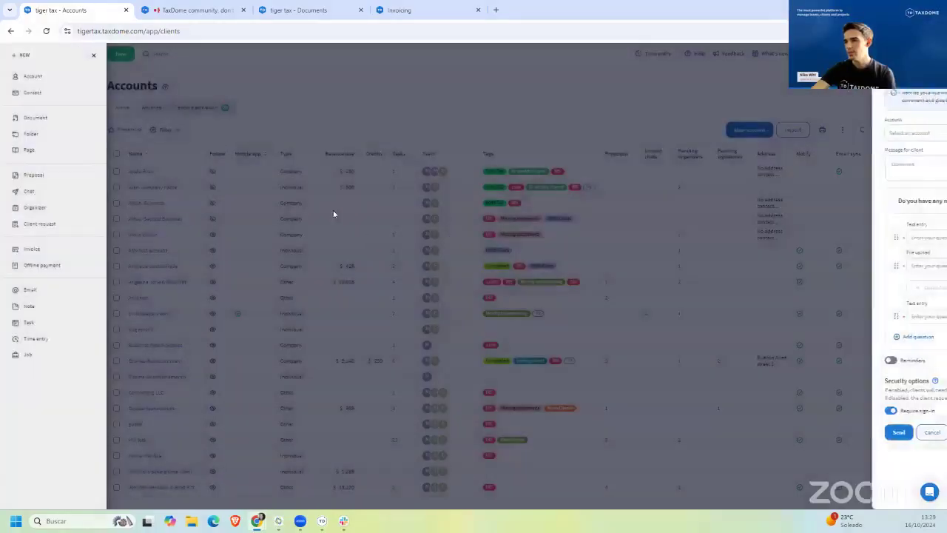
{"action": "left_click", "coordinate": [330, 160]}
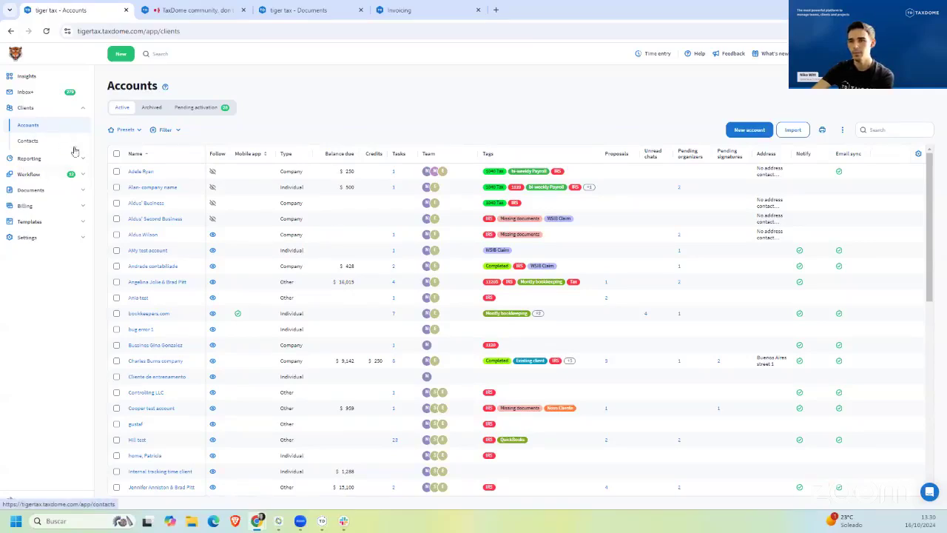
Step: Open the "1040 - Individual Income Tax Return" pipeline board from the firm's workflow pipelines
{"action": "left_click", "coordinate": [44, 175]}
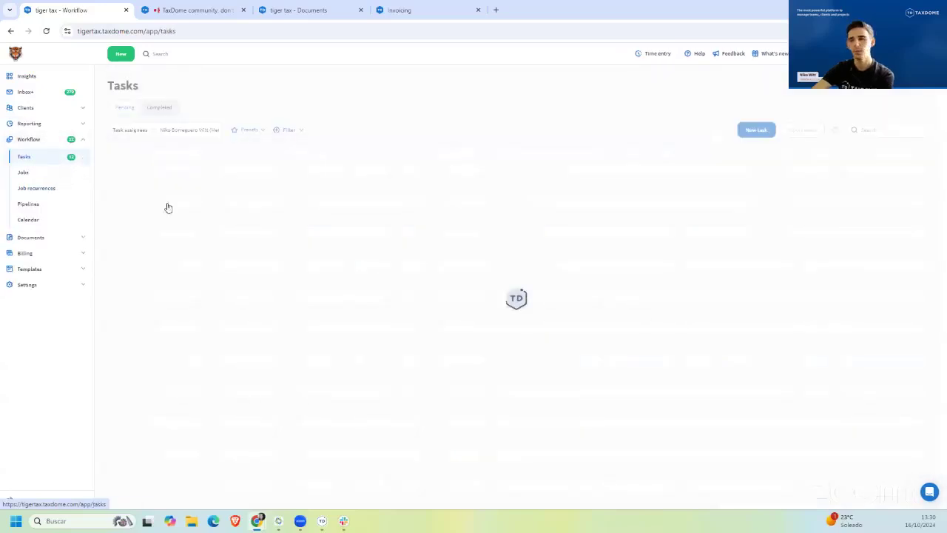
{"action": "left_click", "coordinate": [36, 205]}
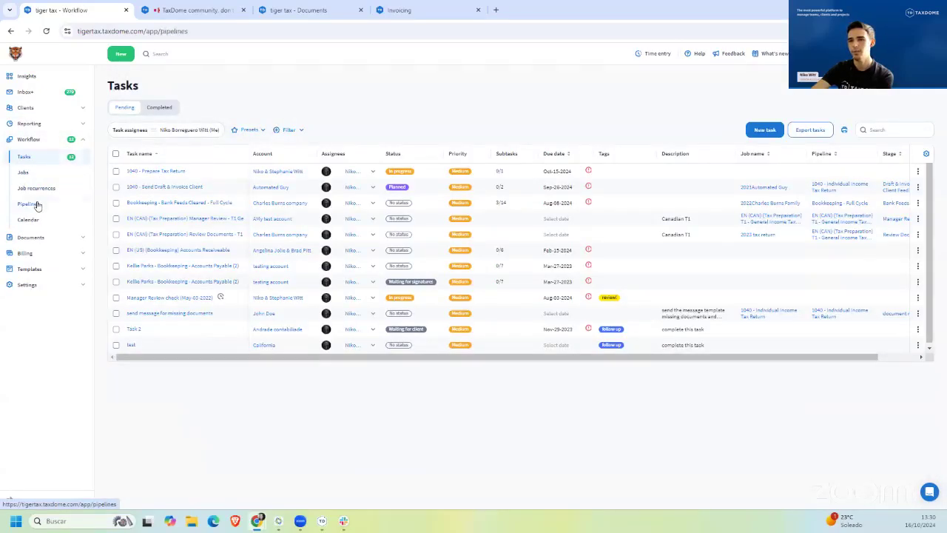
{"action": "left_click", "coordinate": [148, 130]}
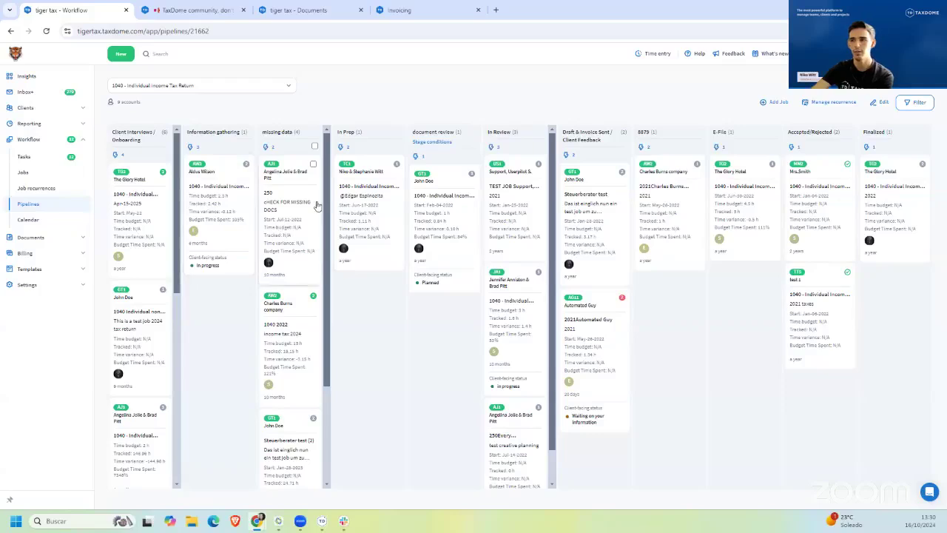
Step: Open the 1040 pipeline for editing, review its settings and job card fields, and return to its stages
{"action": "left_click", "coordinate": [882, 104]}
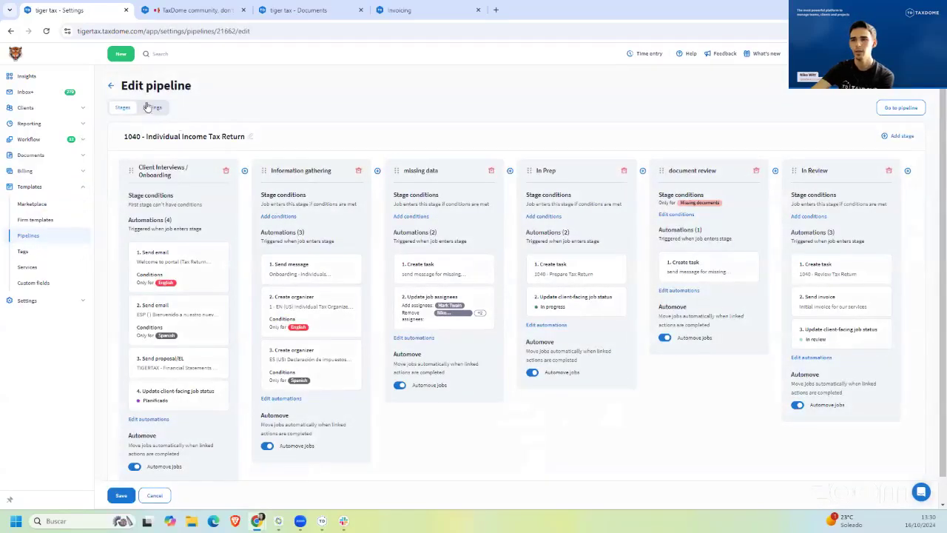
{"action": "left_click", "coordinate": [151, 107]}
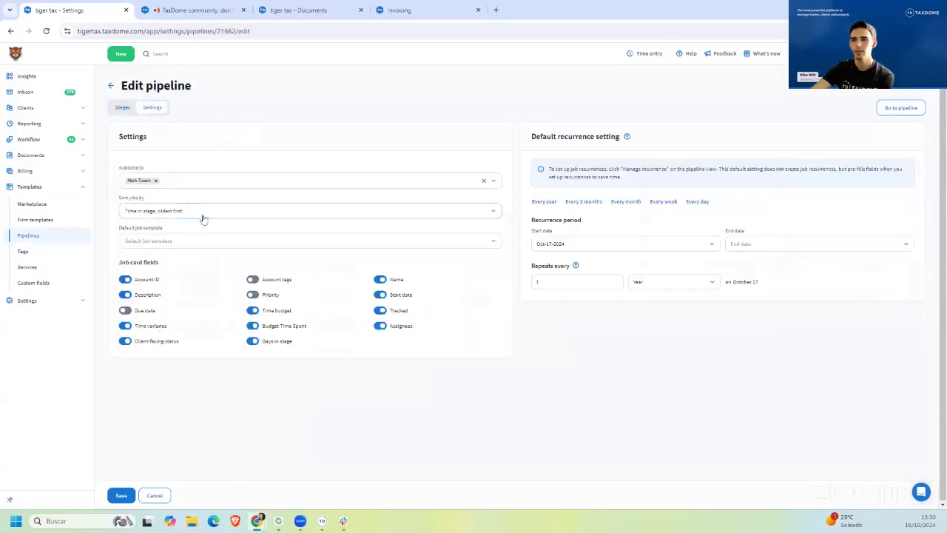
{"action": "left_click", "coordinate": [125, 294]}
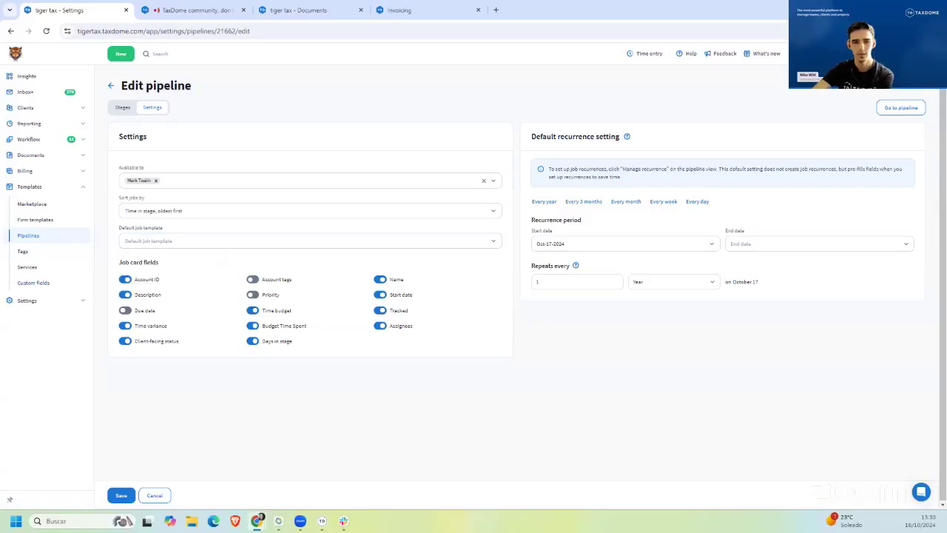
{"action": "left_click", "coordinate": [123, 108]}
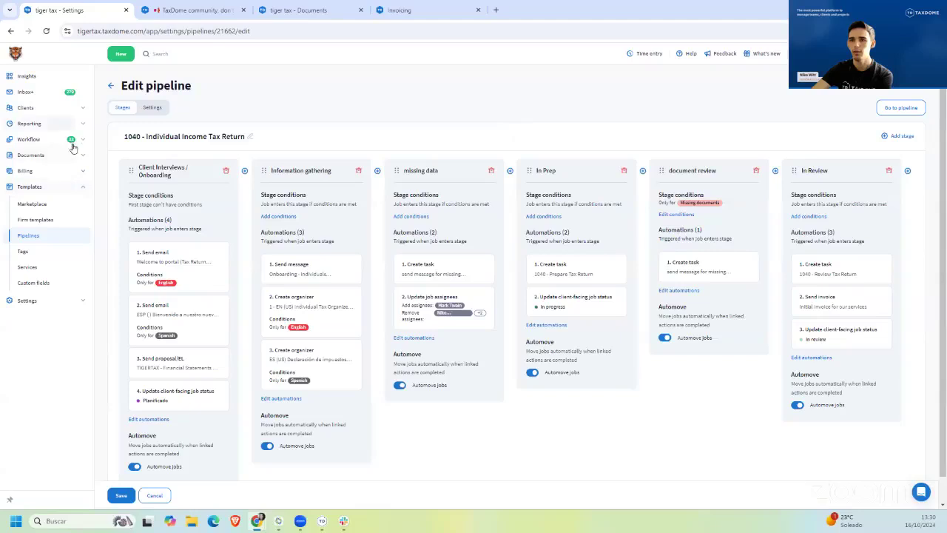
Step: Open the firm's Jobs list and view its time in stage, time budget, tracked time and variance columns
{"action": "left_click", "coordinate": [81, 141]}
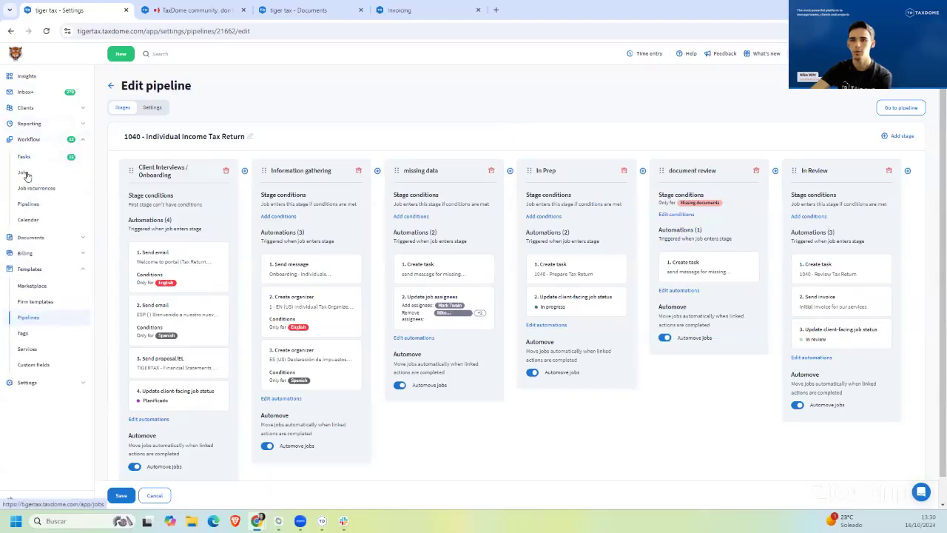
{"action": "left_click", "coordinate": [25, 173]}
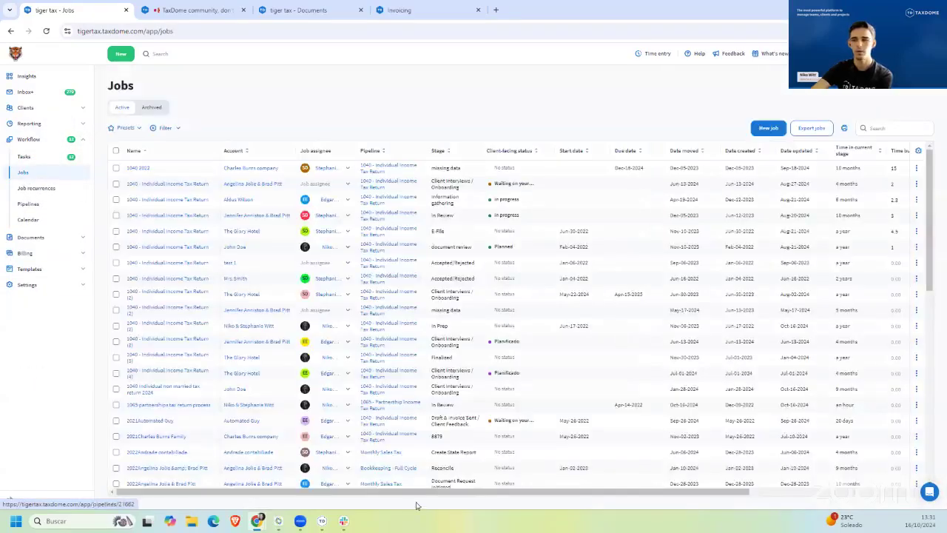
{"action": "left_click_drag", "start_coordinate": [376, 494], "coordinate": [602, 497]}
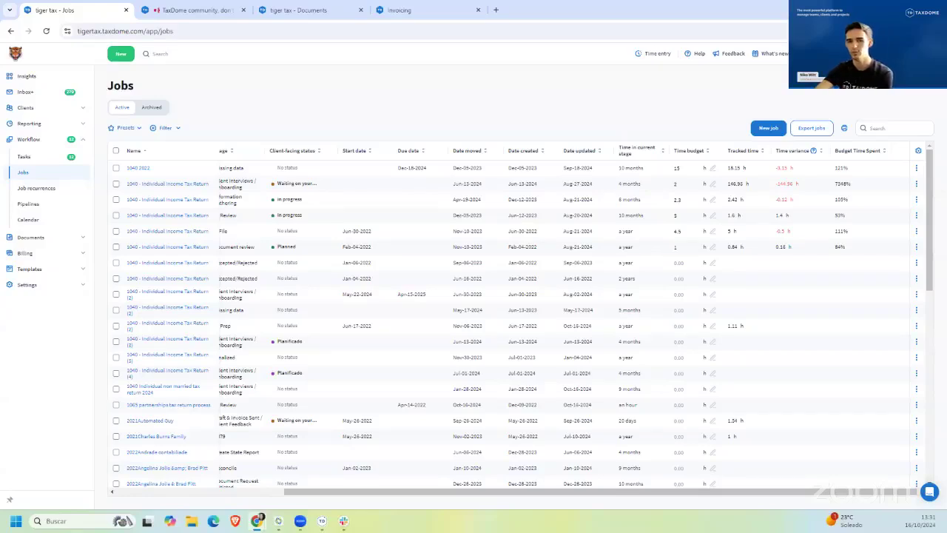
Step: Return to the Accounts list, and view the firm's active recurring invoices under billing
{"action": "left_click", "coordinate": [82, 108]}
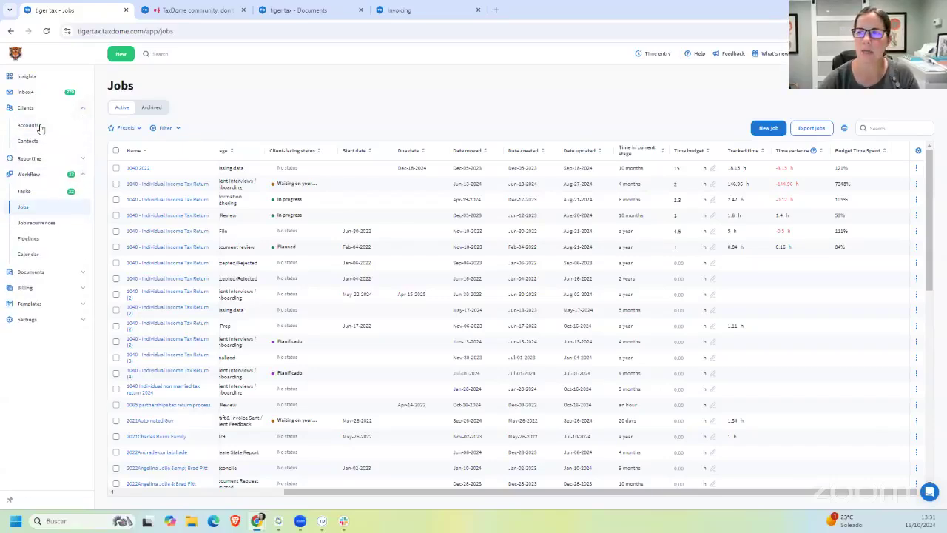
{"action": "left_click", "coordinate": [35, 127]}
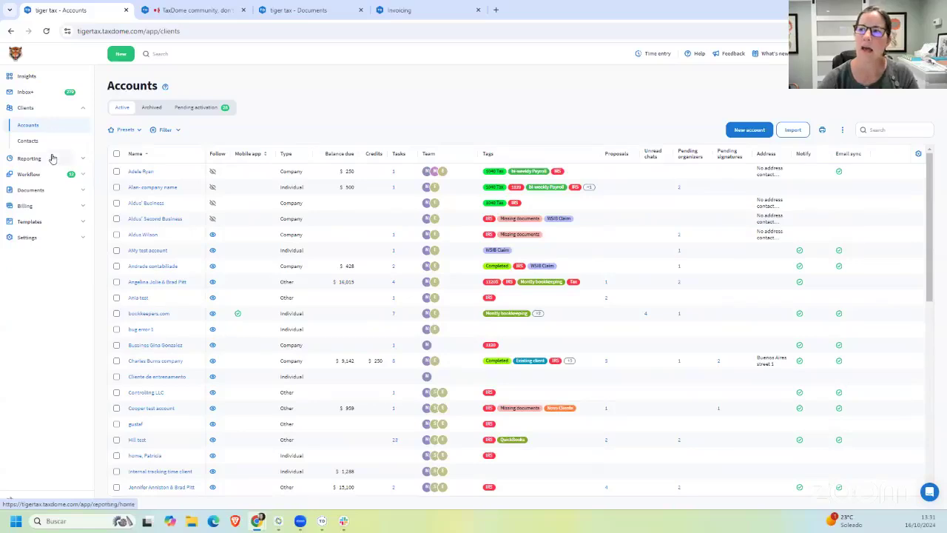
{"action": "left_click", "coordinate": [83, 207]}
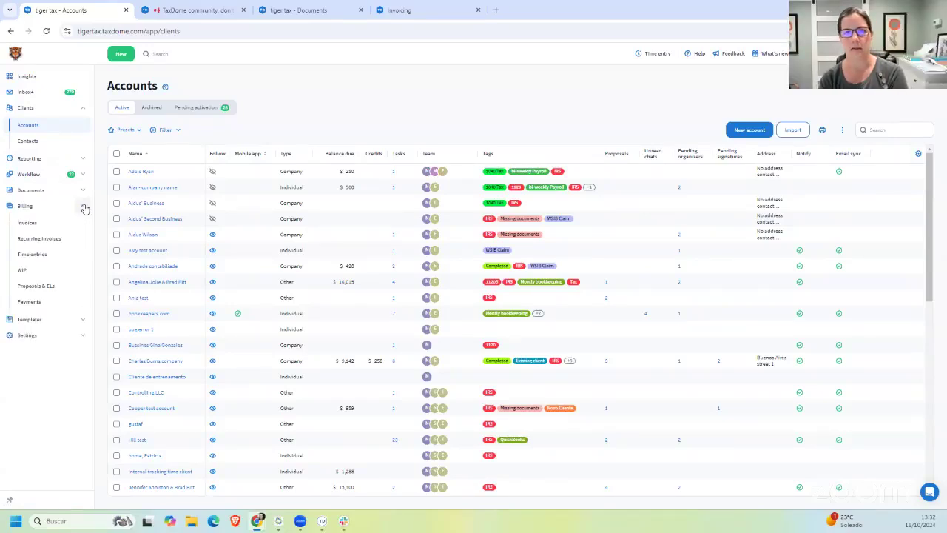
{"action": "left_click", "coordinate": [52, 238]}
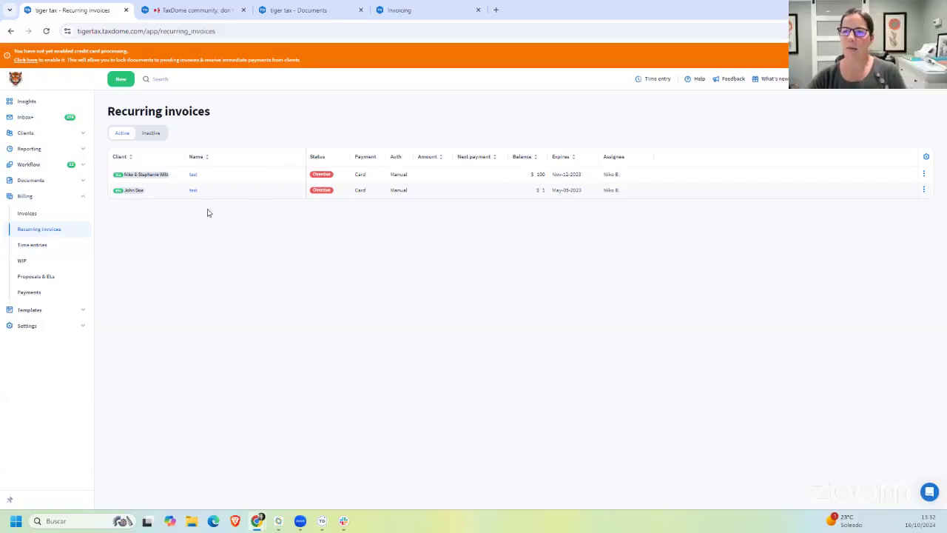
{"action": "left_click", "coordinate": [81, 200]}
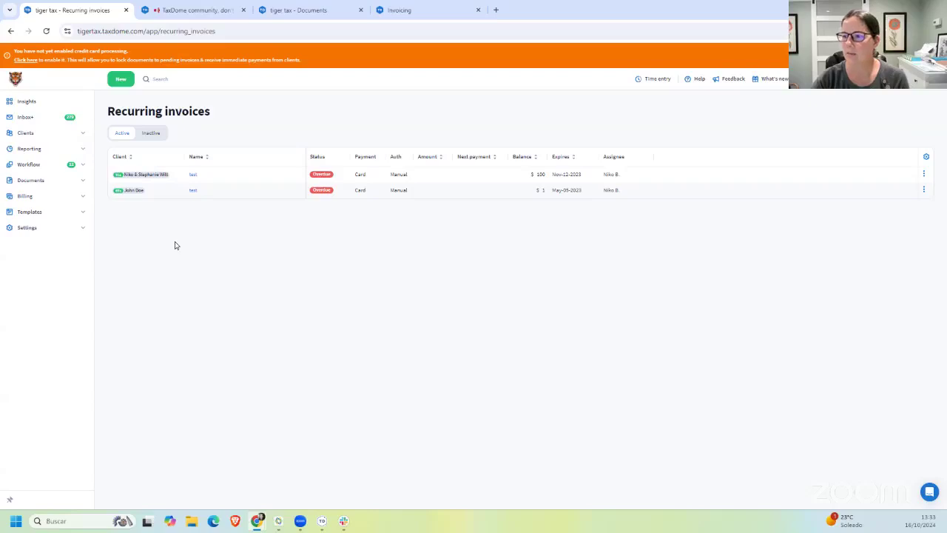
Step: View the firm's proposal and engagement letter templates, and go back to the client accounts
{"action": "left_click", "coordinate": [79, 213]}
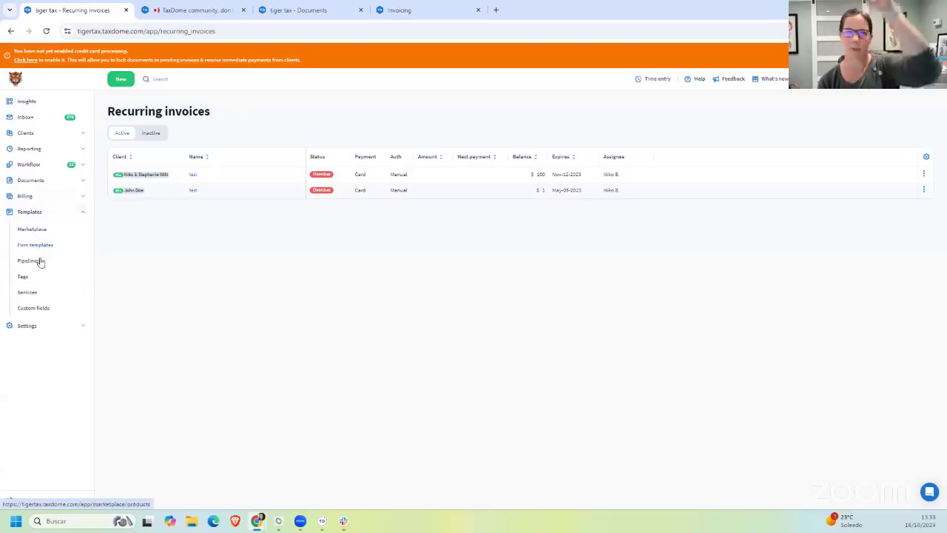
{"action": "left_click", "coordinate": [37, 244]}
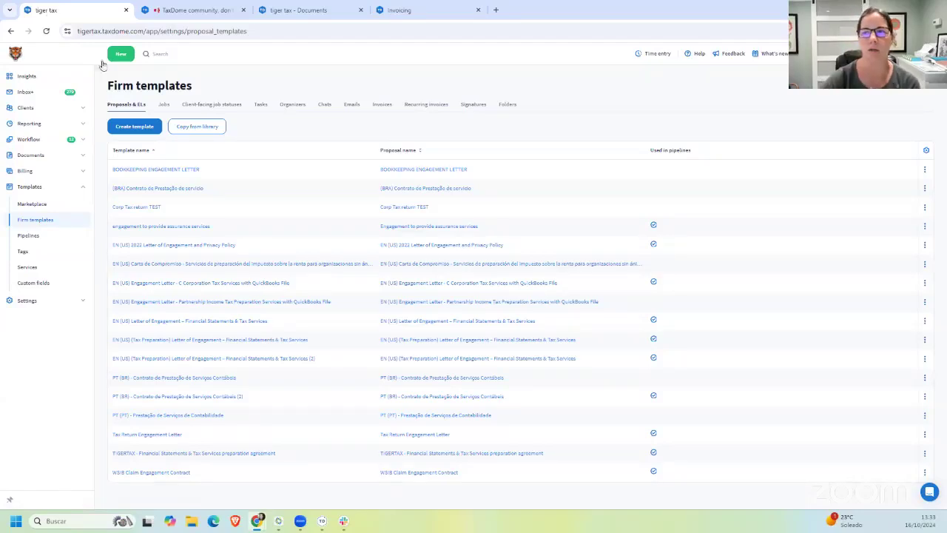
{"action": "left_click", "coordinate": [33, 108]}
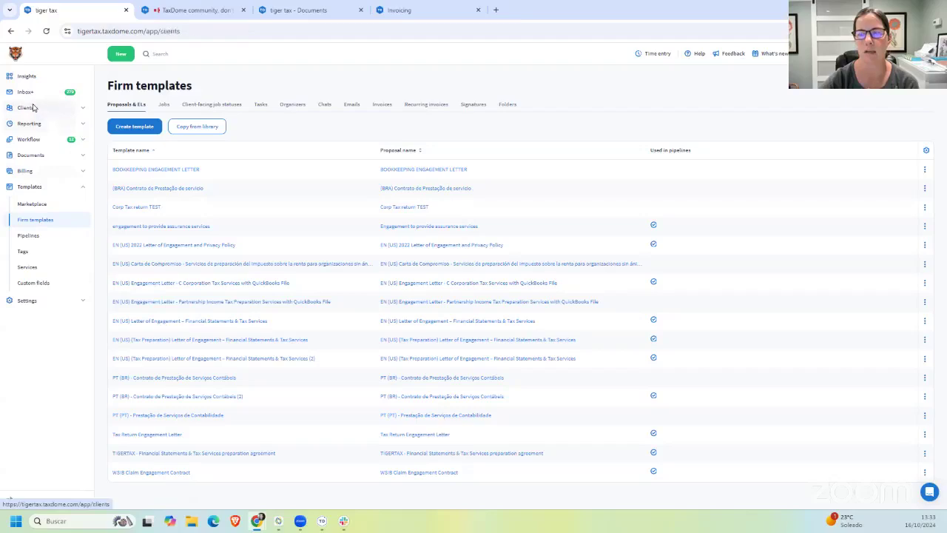